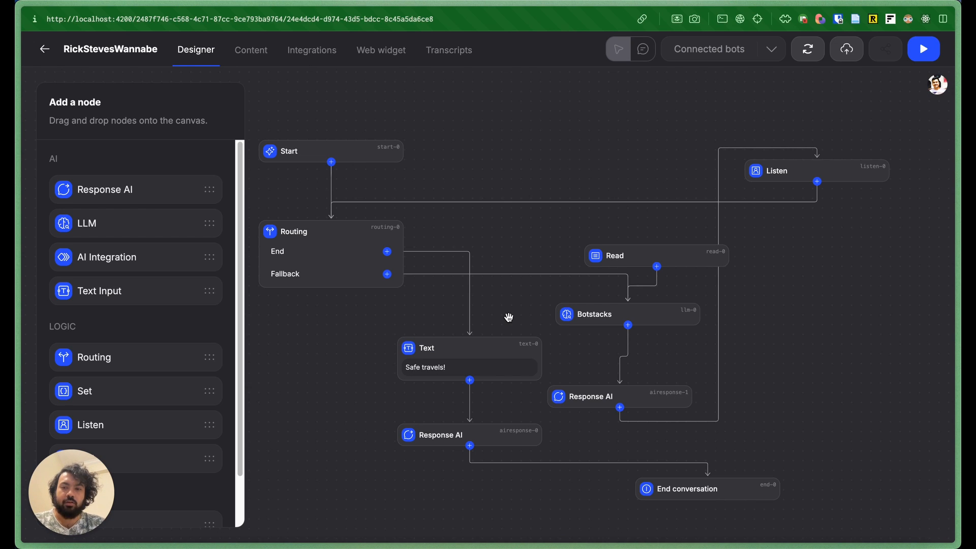
click(329, 269)
click(349, 149)
click(686, 256)
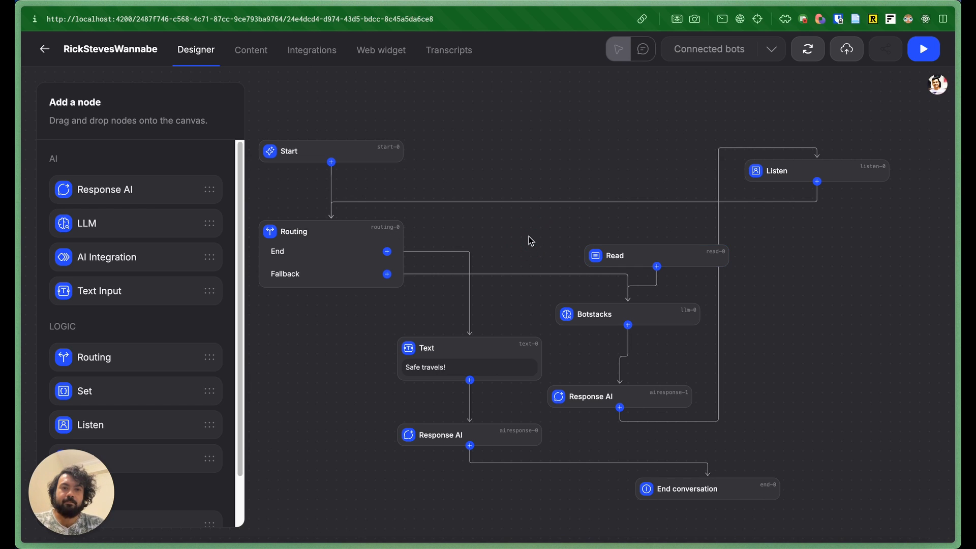
Step: Open the Botstacks LLM node's settings and choose Bring Your Own Model with HuggingFace as the inference provider
click(645, 316)
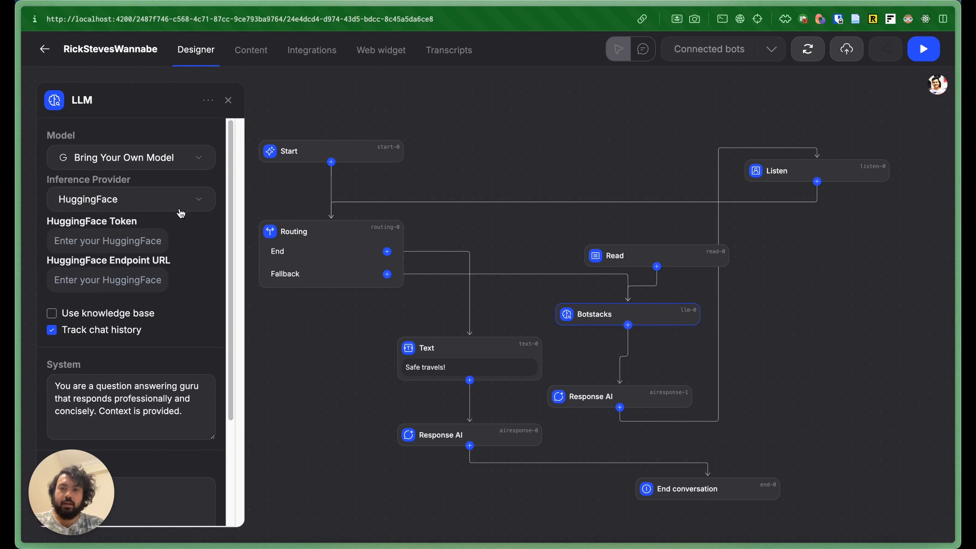
click(184, 157)
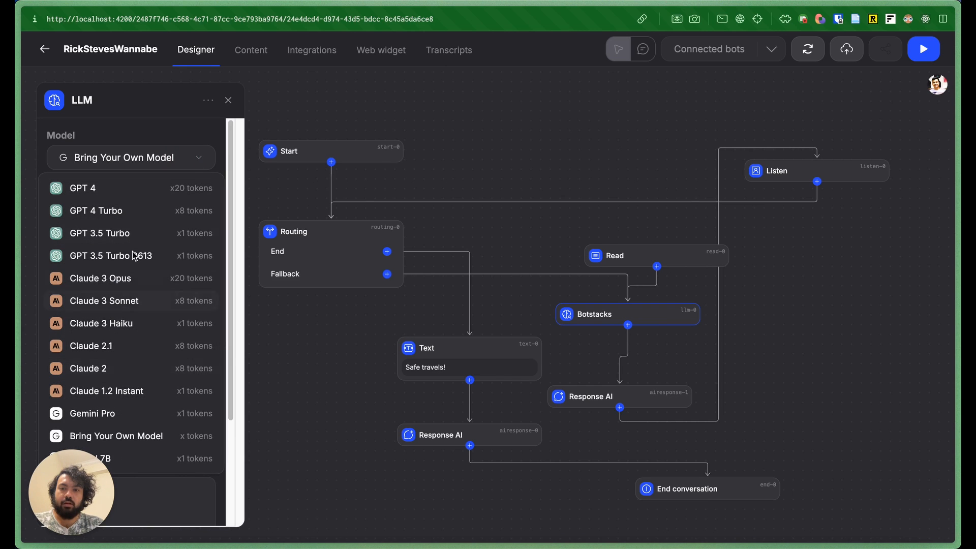
click(138, 436)
click(203, 198)
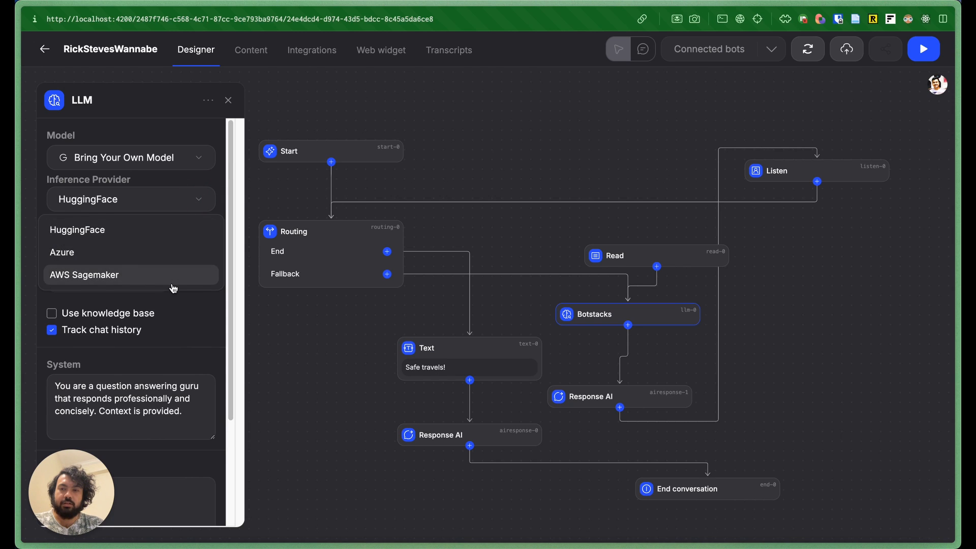
click(130, 236)
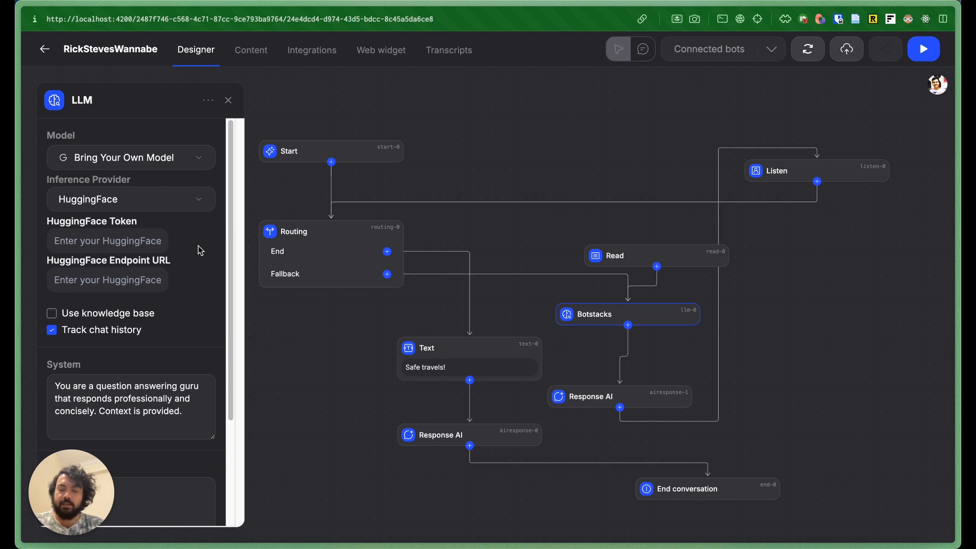
Step: Inspect the HuggingFace token and endpoint URL fields and the system prompt of the LLM node
click(119, 243)
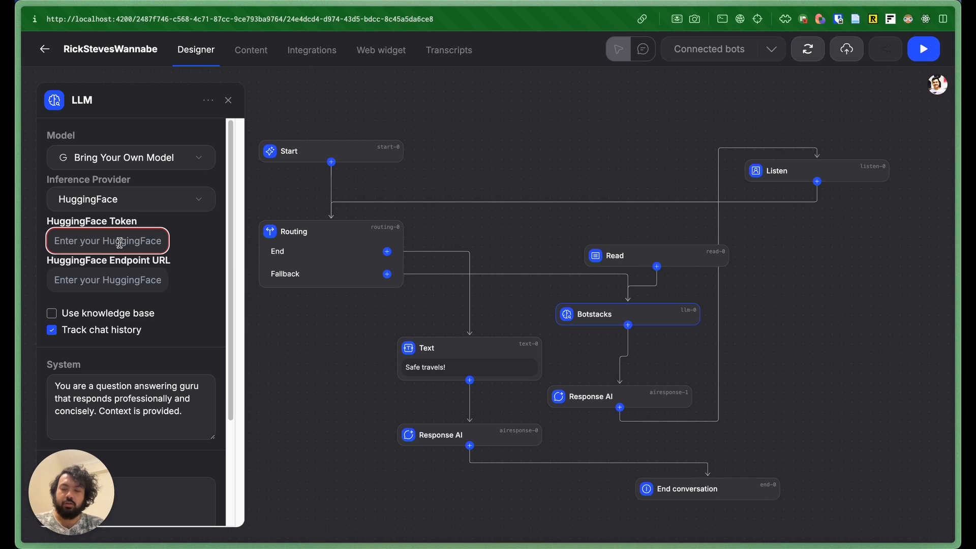
click(127, 277)
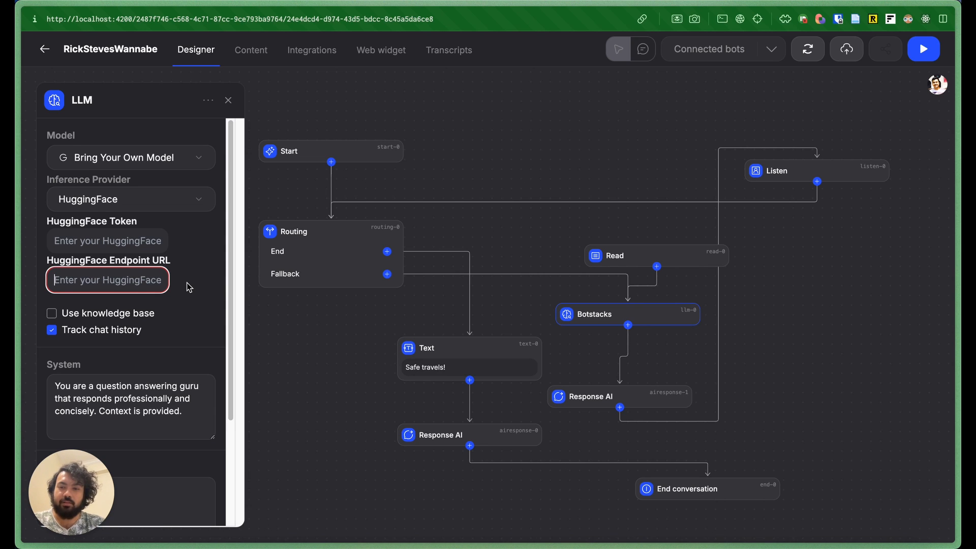
scroll(189, 287, down, 2)
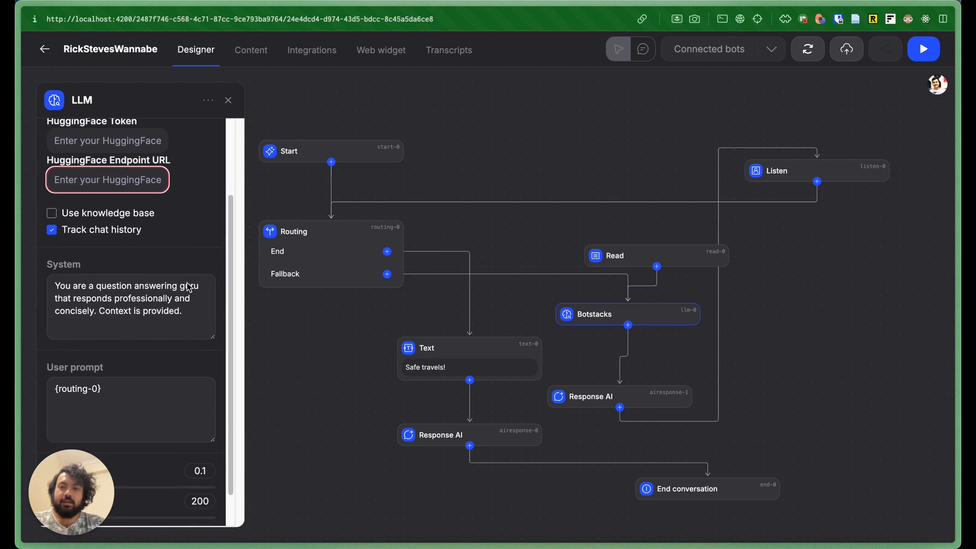
click(188, 314)
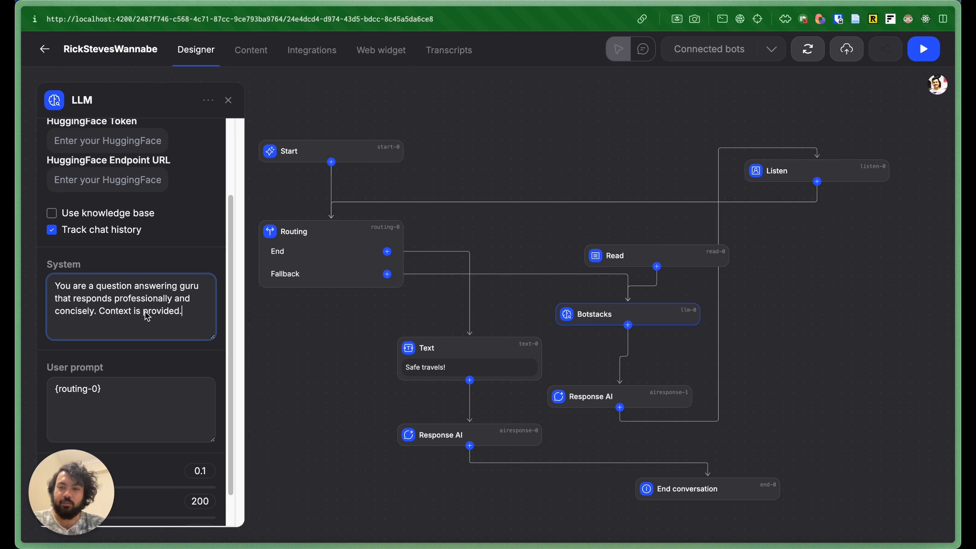
scroll(147, 316, down, 1)
scroll(147, 316, up, 3)
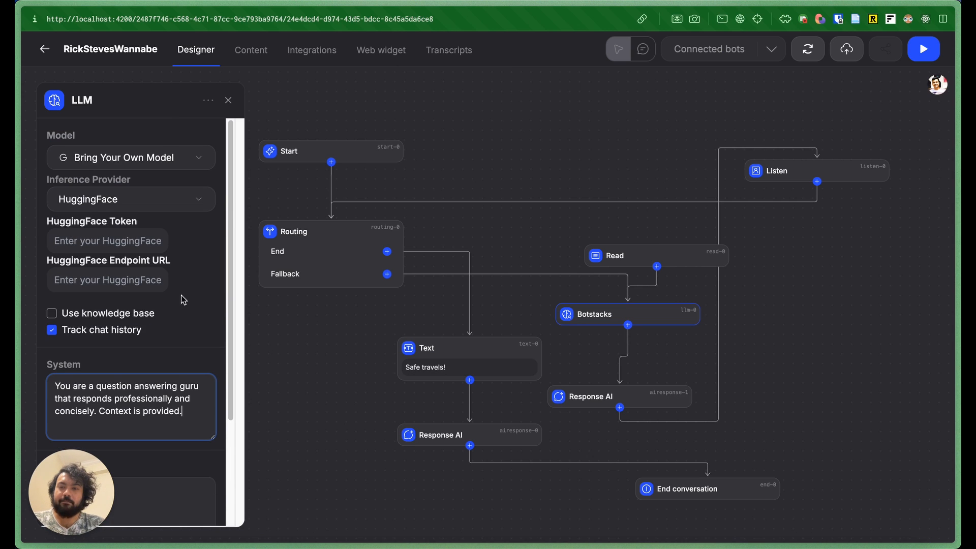
Step: Switch to a browser tab and go to hf.co
mouse_move(18, 385)
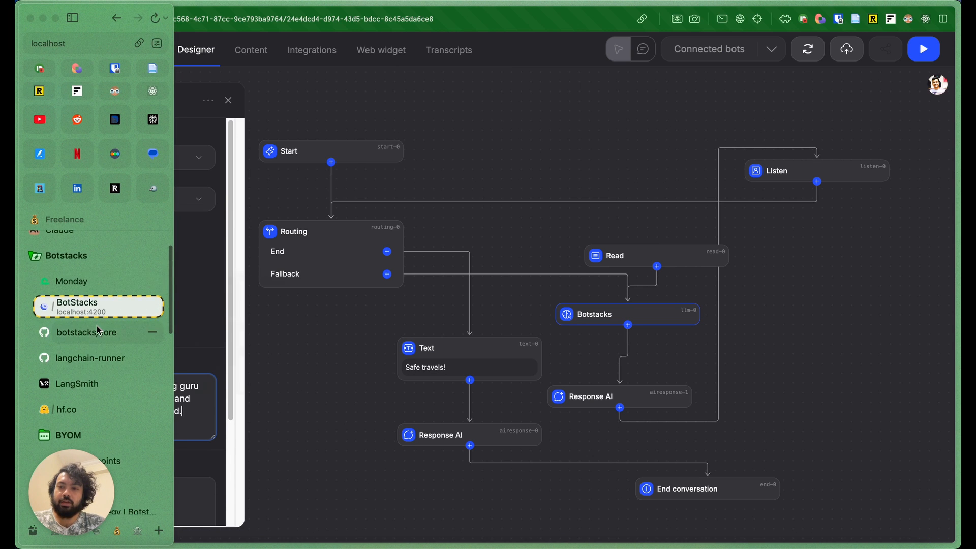
scroll(97, 326, down, 2)
click(75, 360)
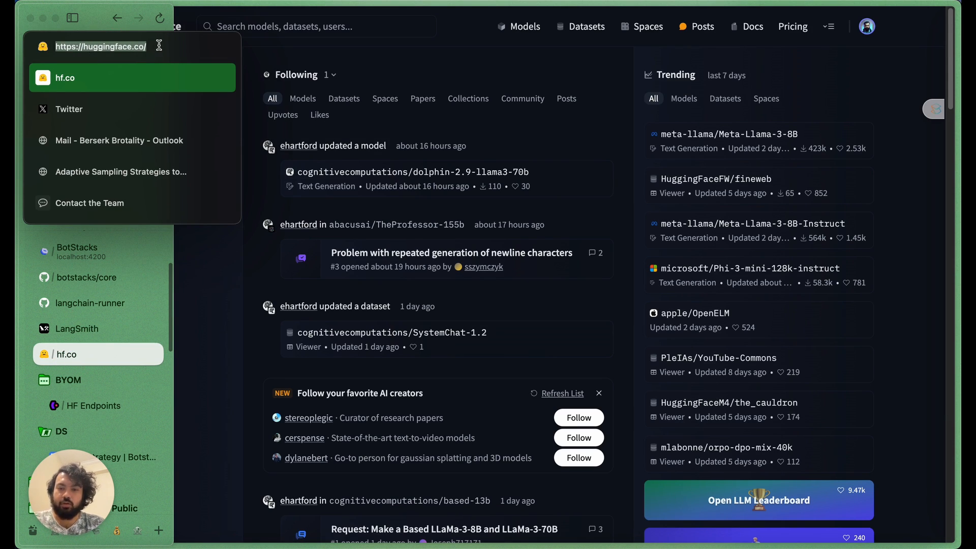
text(hf.co)
key(Return)
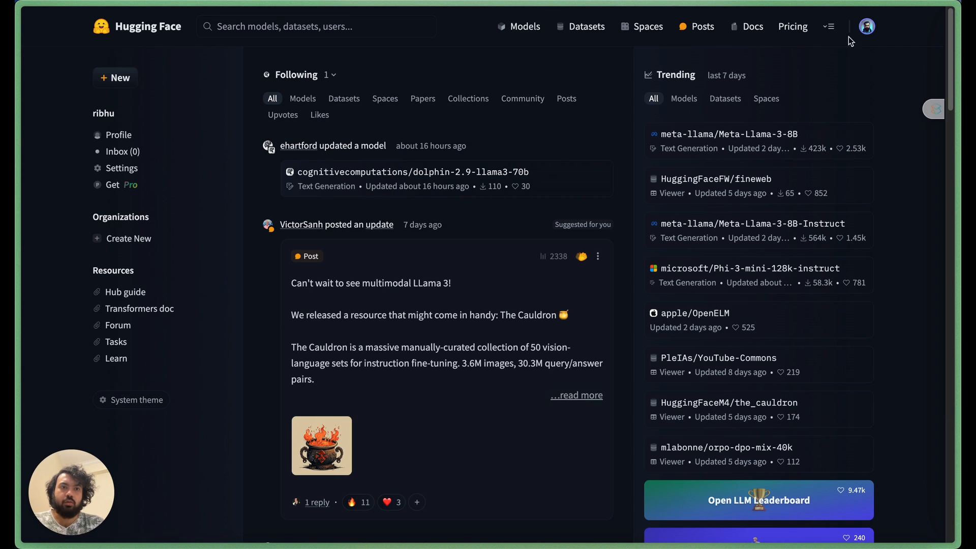
Step: Open the account settings and go to the Access Tokens page
click(870, 27)
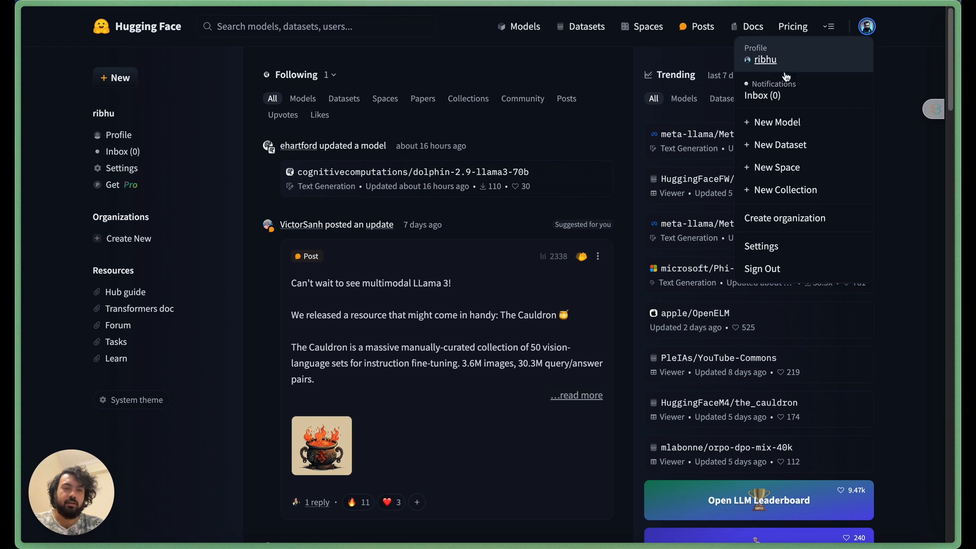
click(777, 247)
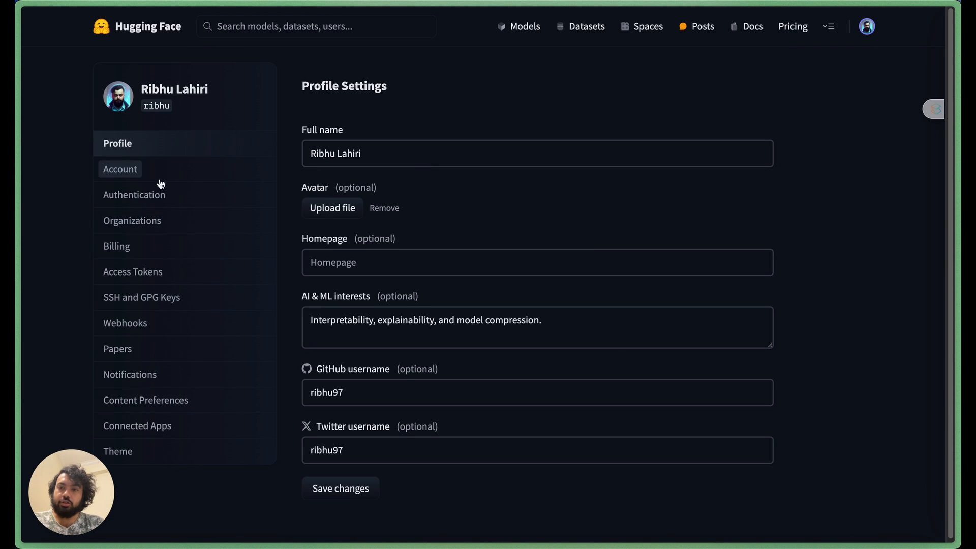
click(140, 271)
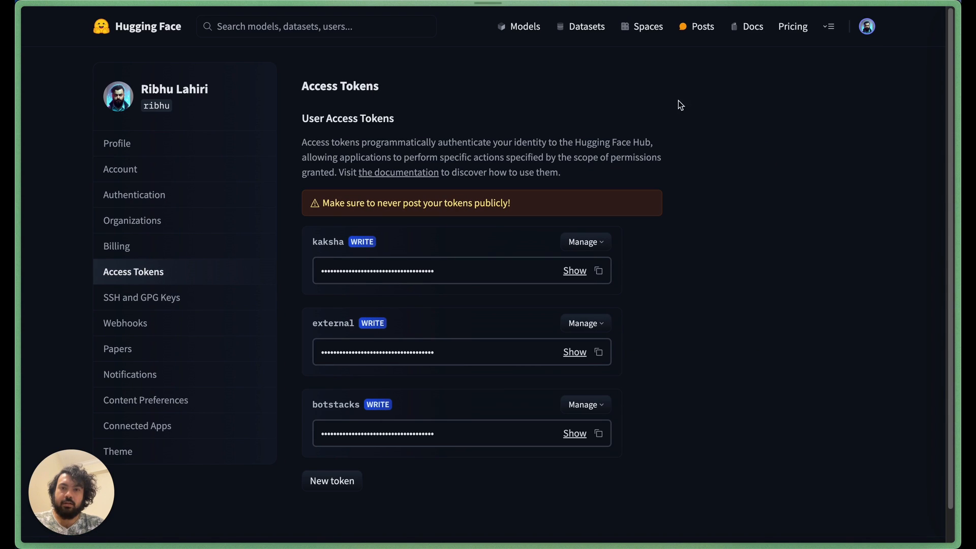
scroll(711, 202, down, 1)
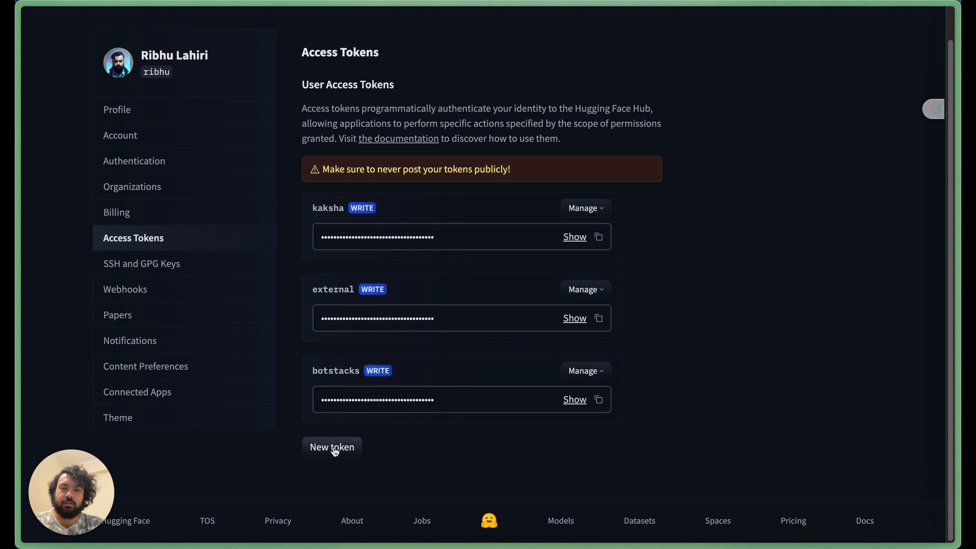
click(320, 452)
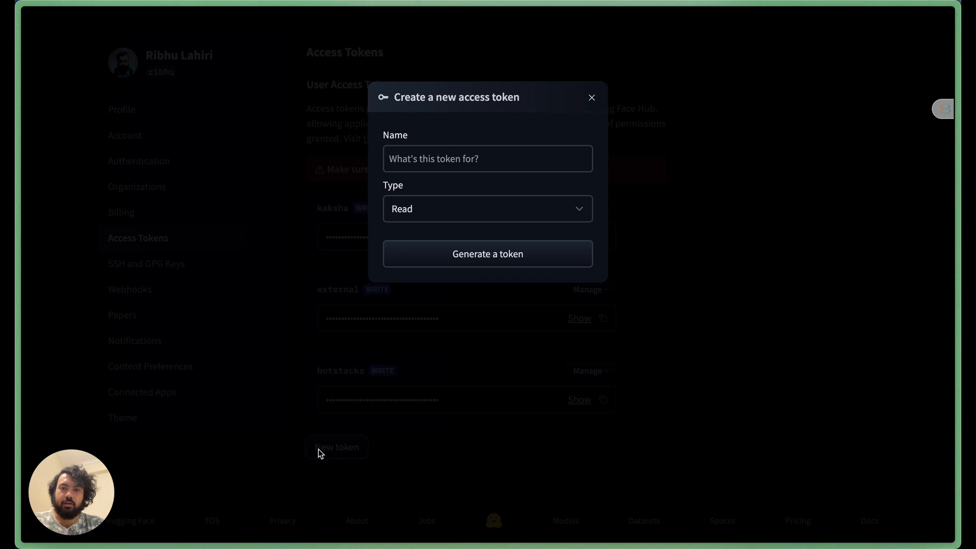
click(525, 211)
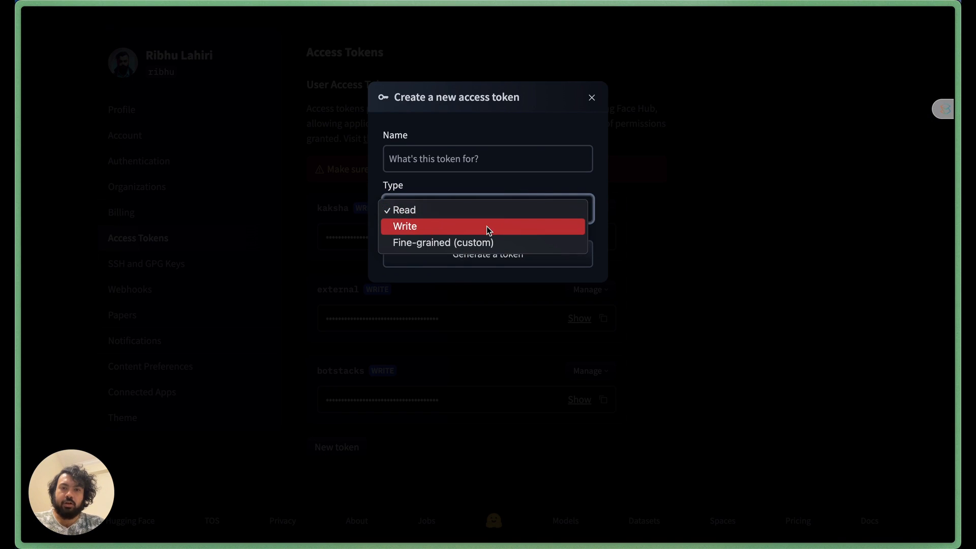
key(Escape)
key(Down)
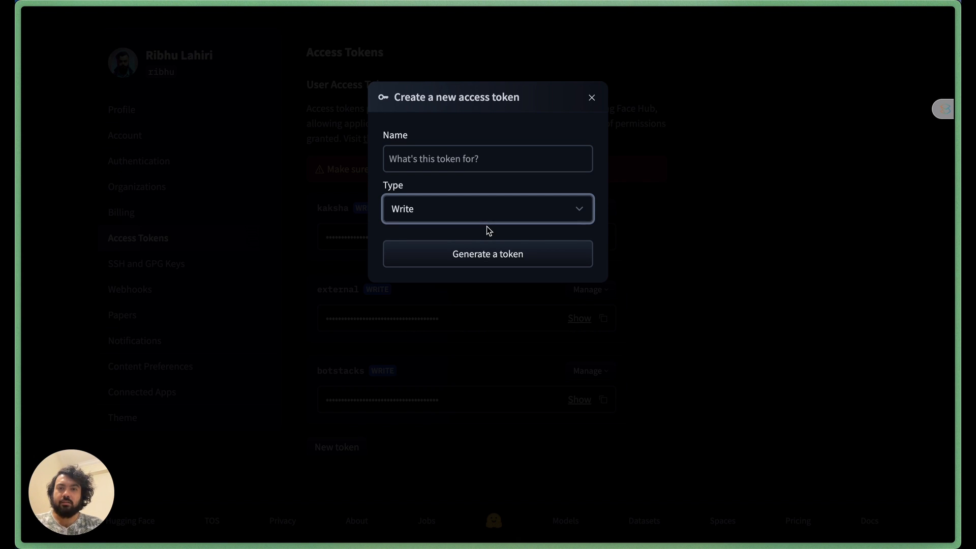
click(447, 218)
click(449, 209)
click(468, 160)
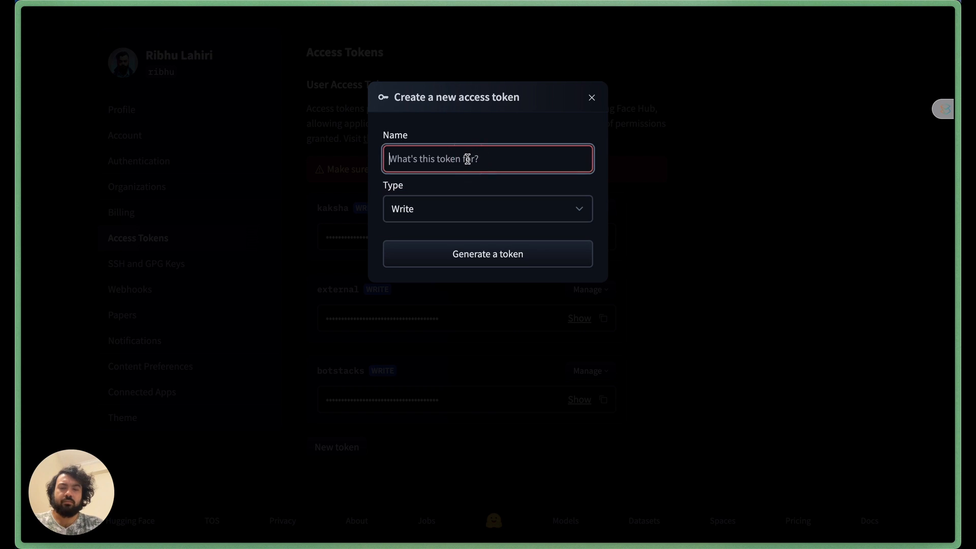
text(Test)
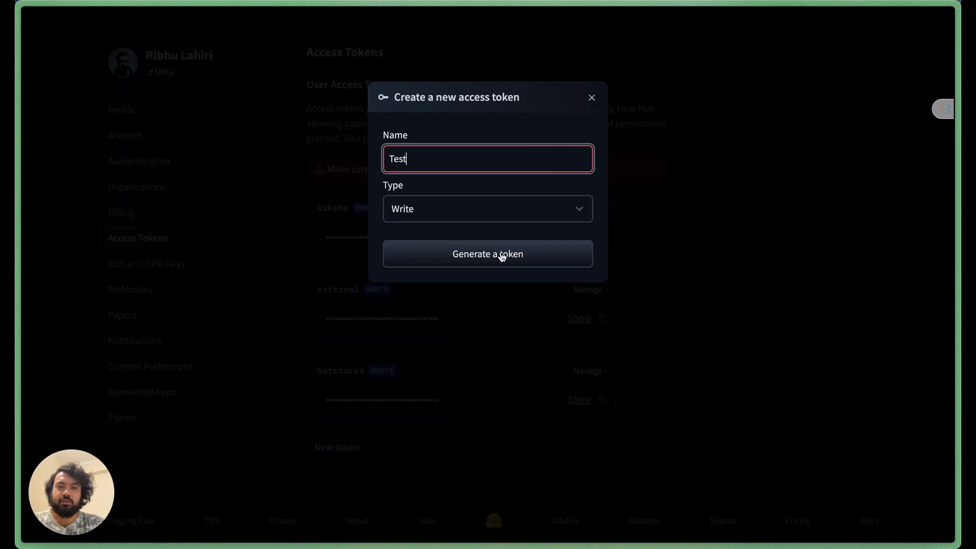
click(591, 97)
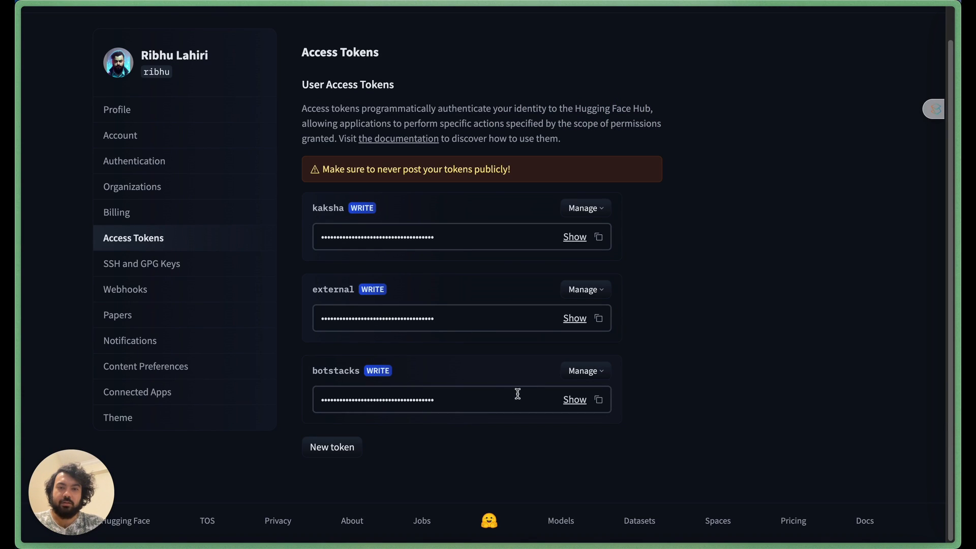
Step: Copy the existing botstacks access token and return to the Hugging Face home page
click(600, 401)
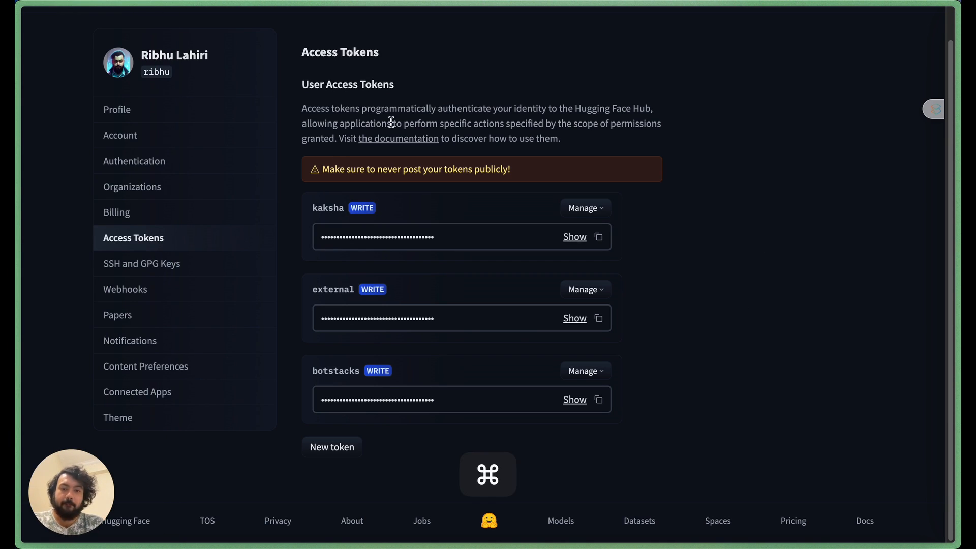
key(super+bracketleft)
key(super+bracketleft)
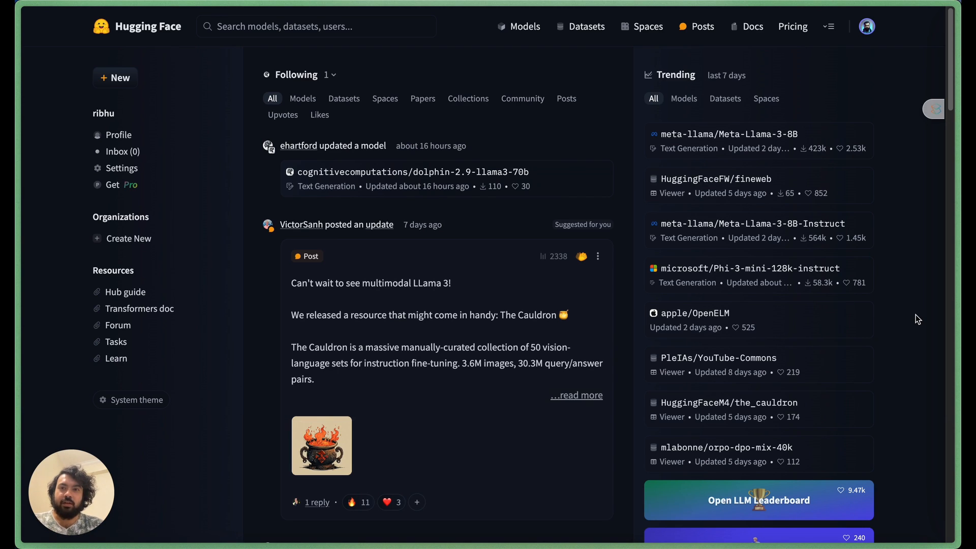
Step: Search for unsloth, open the unsloth/llama-3-8b-bnb-4bit model and start a dedicated Inference Endpoint deployment for it
click(261, 30)
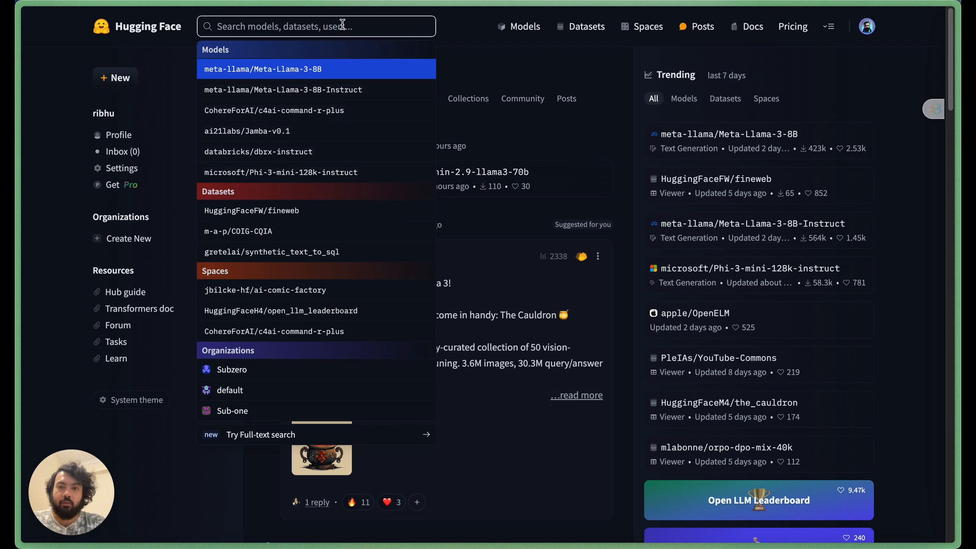
text(unsli)
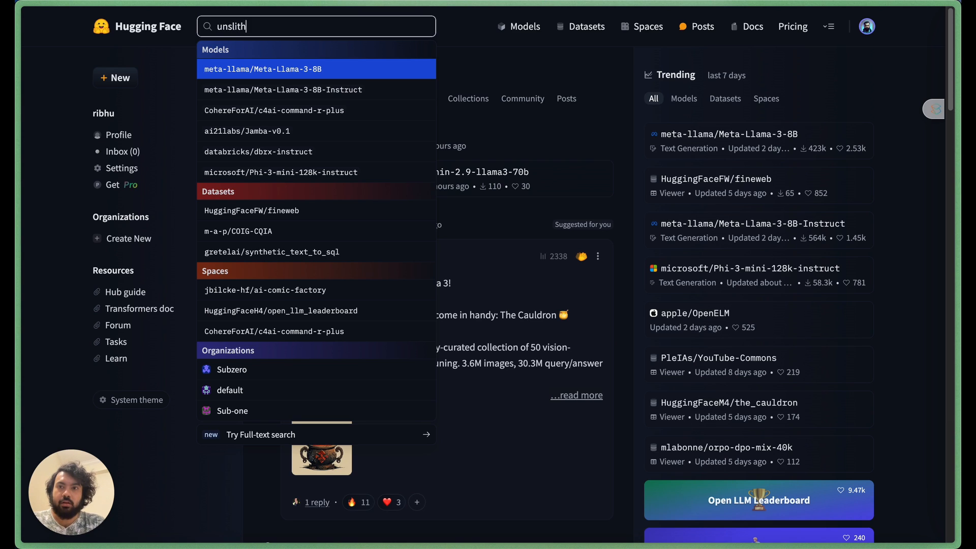
key(BackSpace)
text(oth)
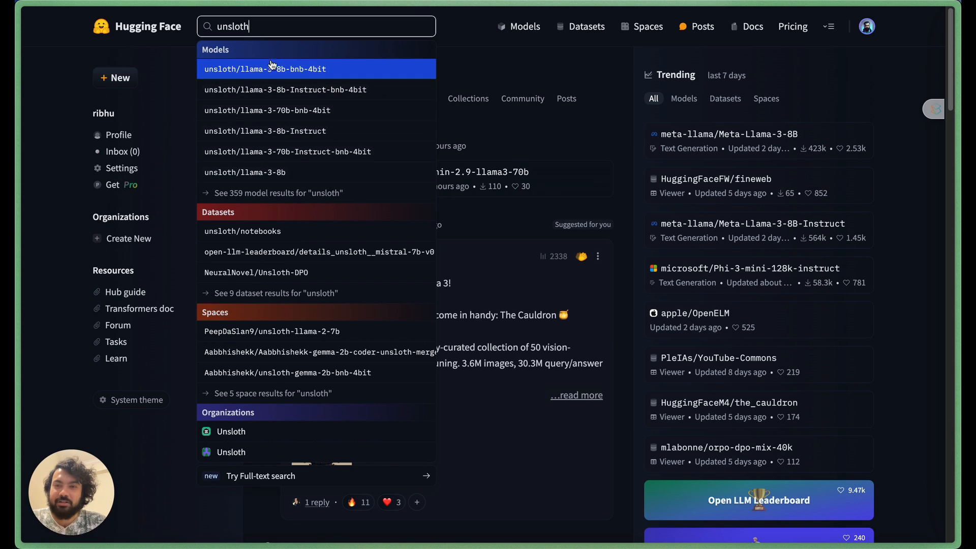
click(310, 75)
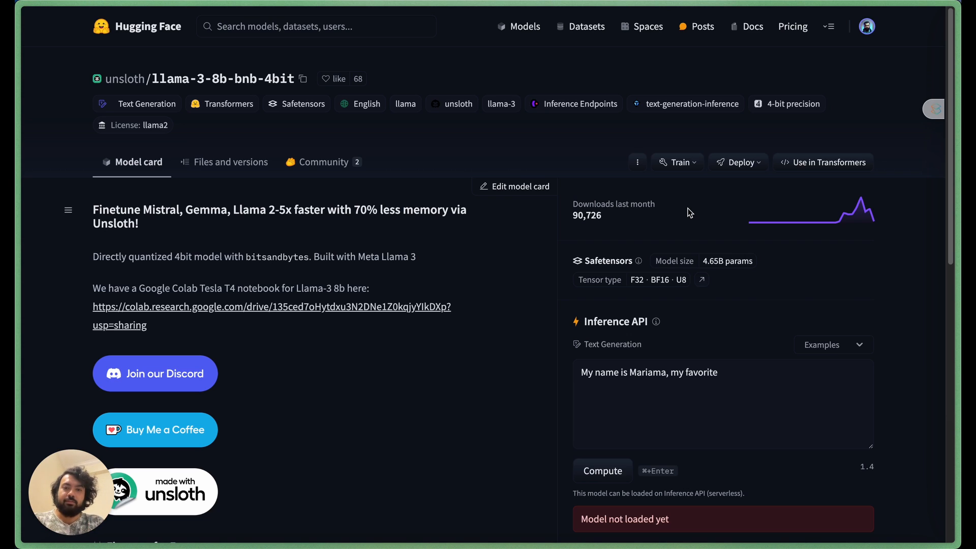
click(755, 165)
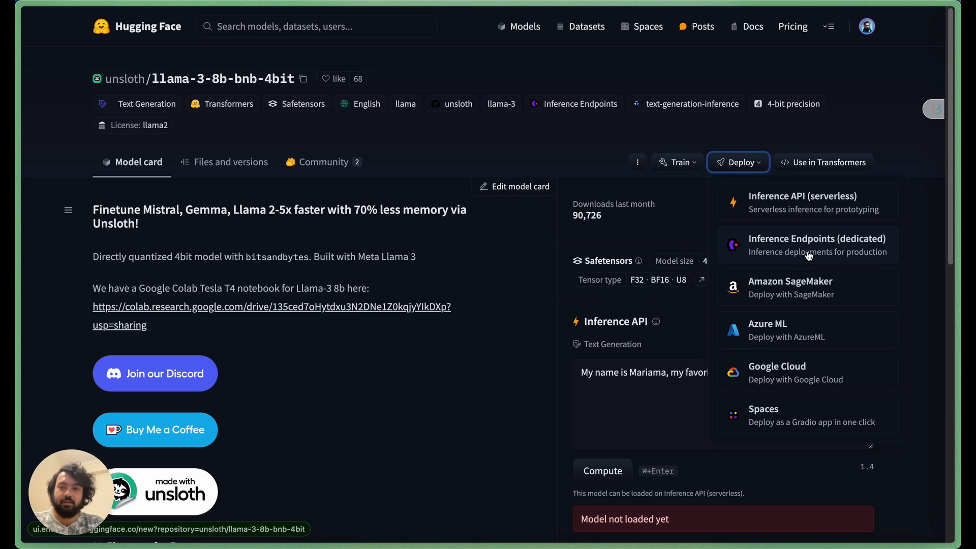
click(786, 254)
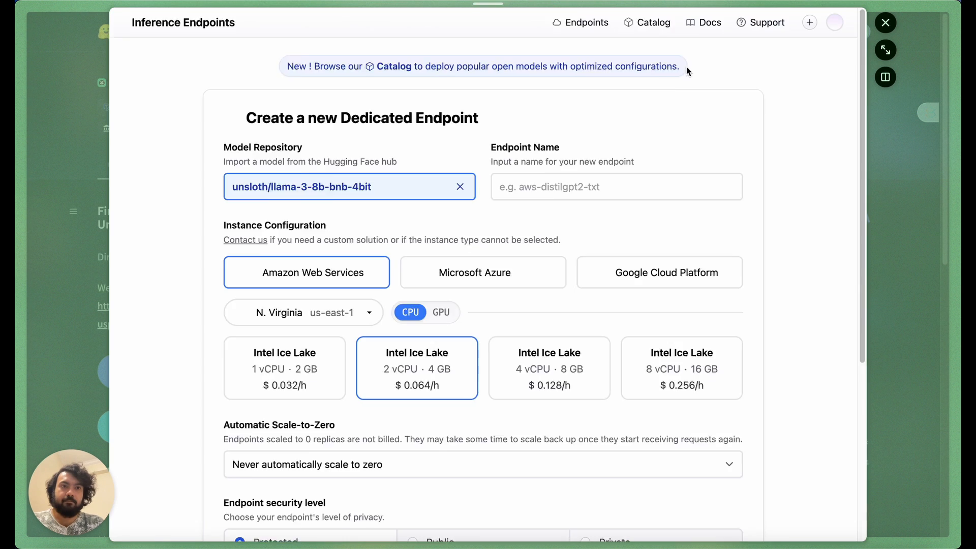
Step: Expand the endpoint form to full page and rename the endpoint llama-3-8b-quantized-test
click(886, 51)
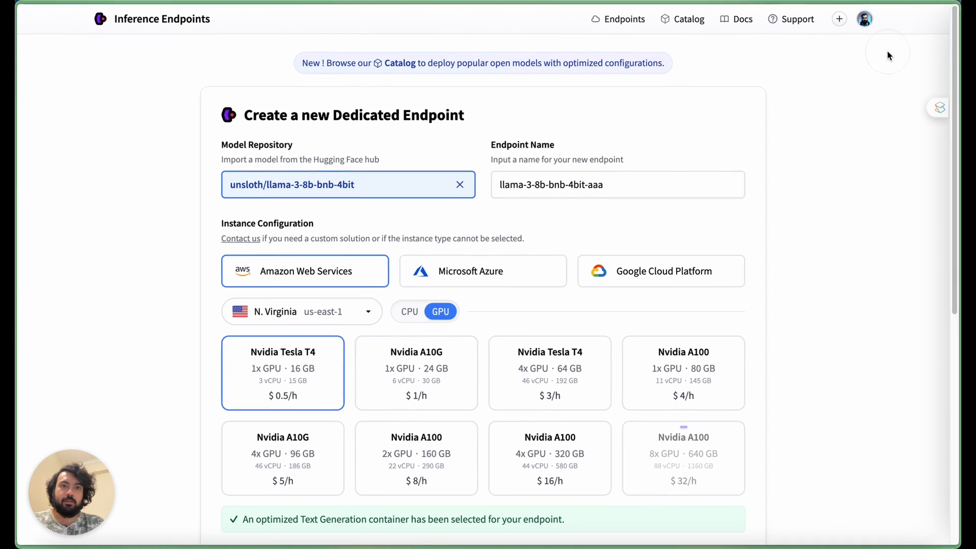
scroll(822, 294, down, 3)
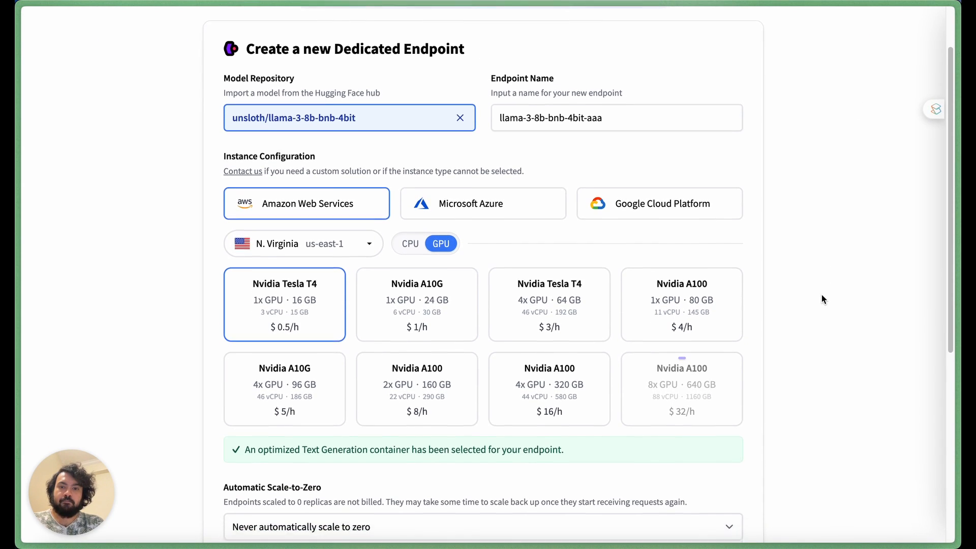
scroll(793, 280, up, 3)
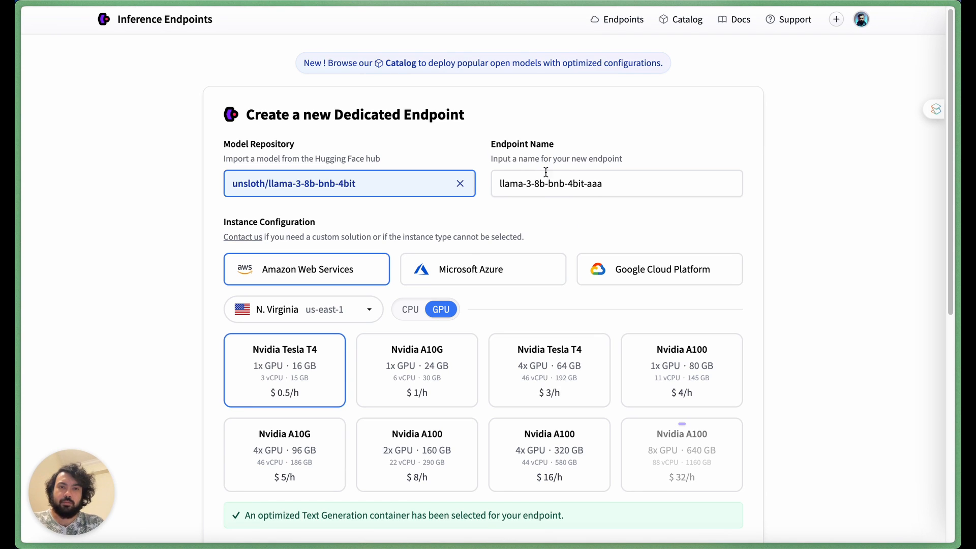
drag(620, 184, 550, 187)
key(BackSpace)
text(quant)
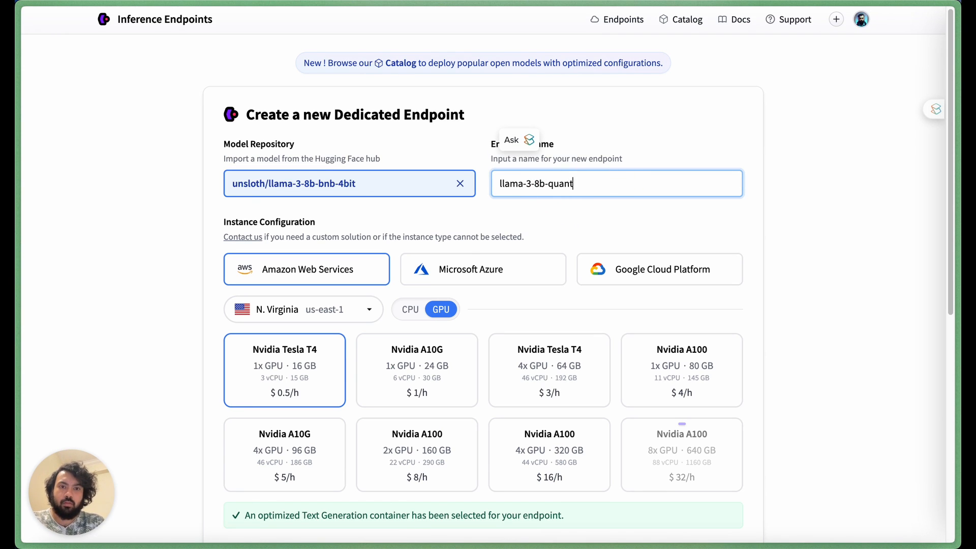
text(ized-test)
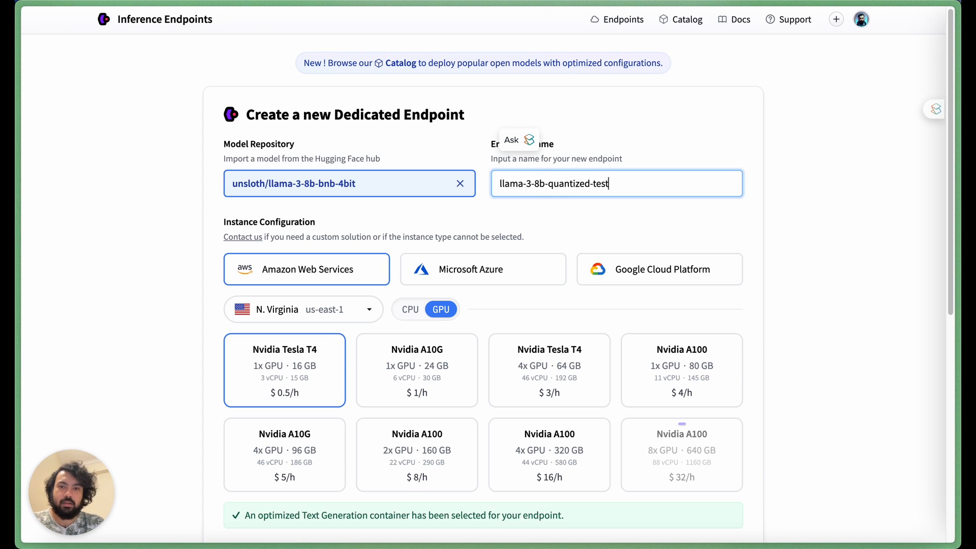
Step: Review the scale-to-zero and endpoint security settings, reading the Protected level description
scroll(767, 233, down, 3)
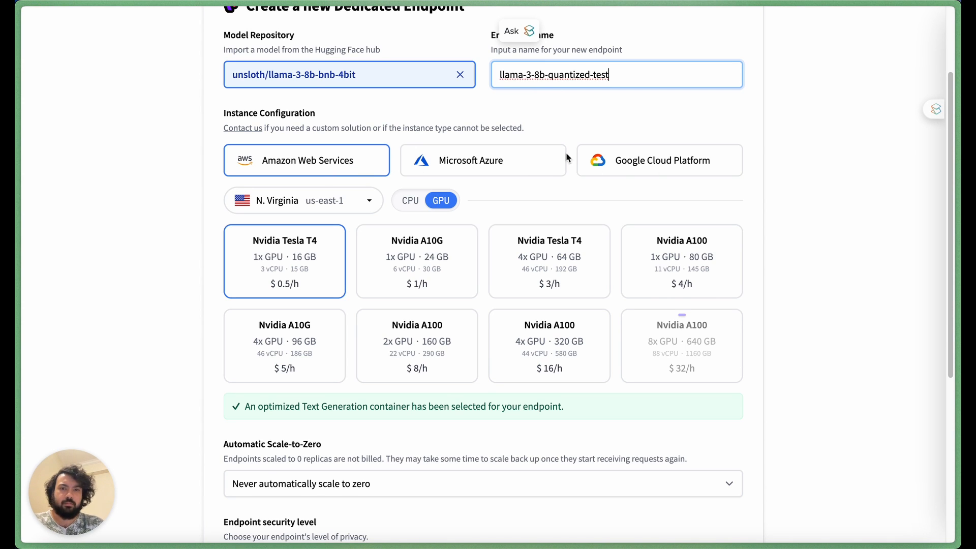
scroll(554, 188, down, 1)
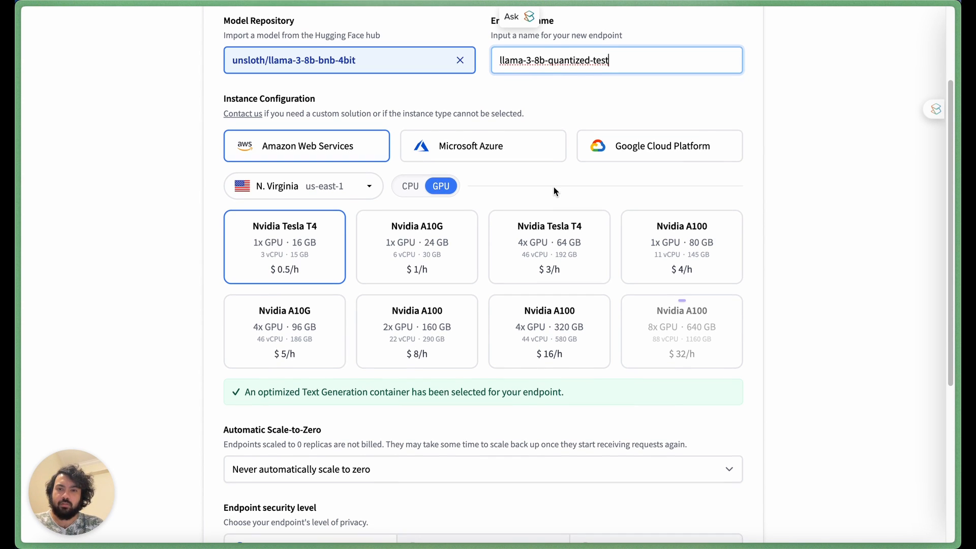
scroll(554, 187, down, 2)
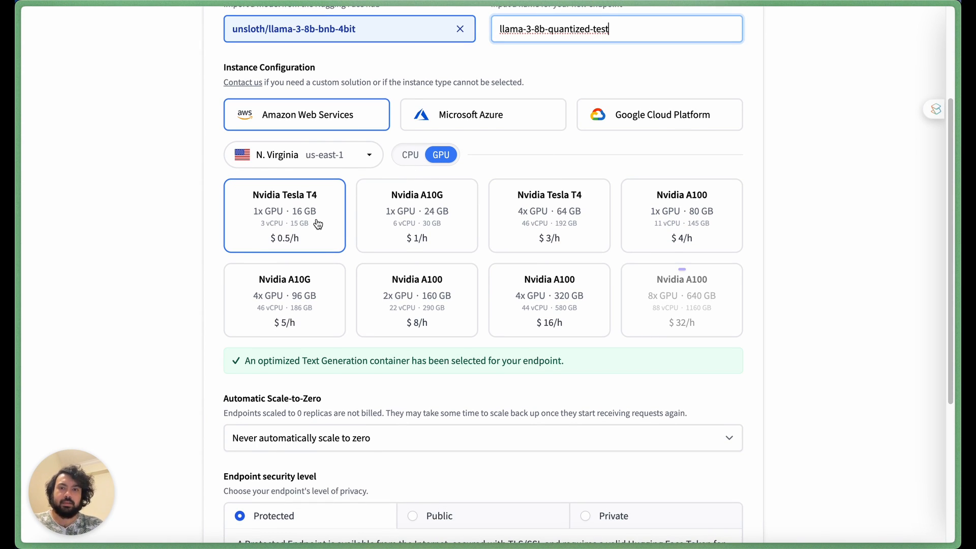
scroll(152, 330, down, 5)
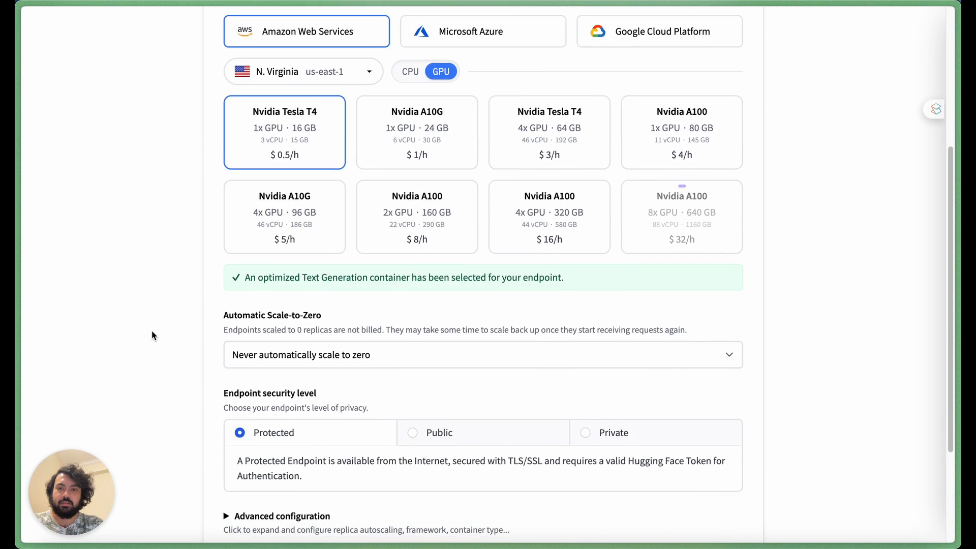
scroll(151, 330, down, 1)
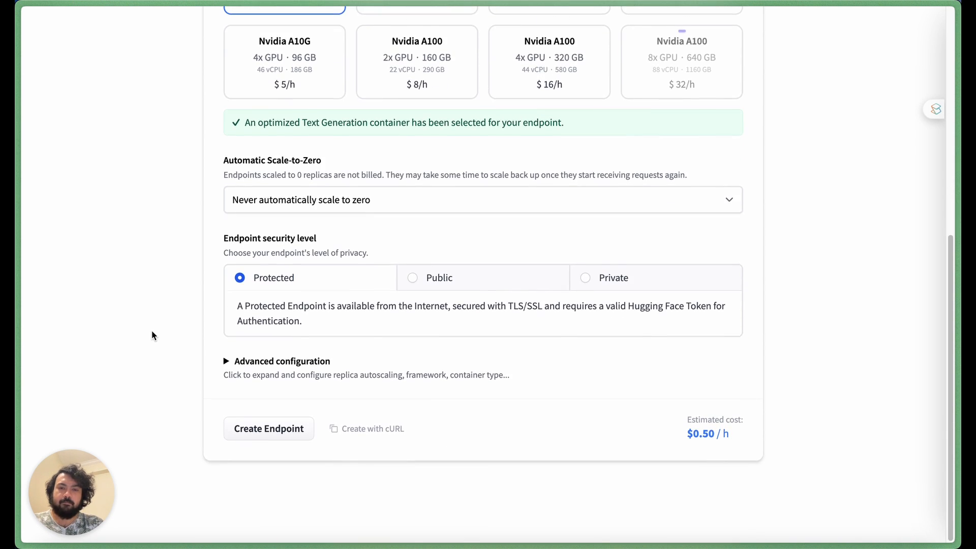
click(240, 282)
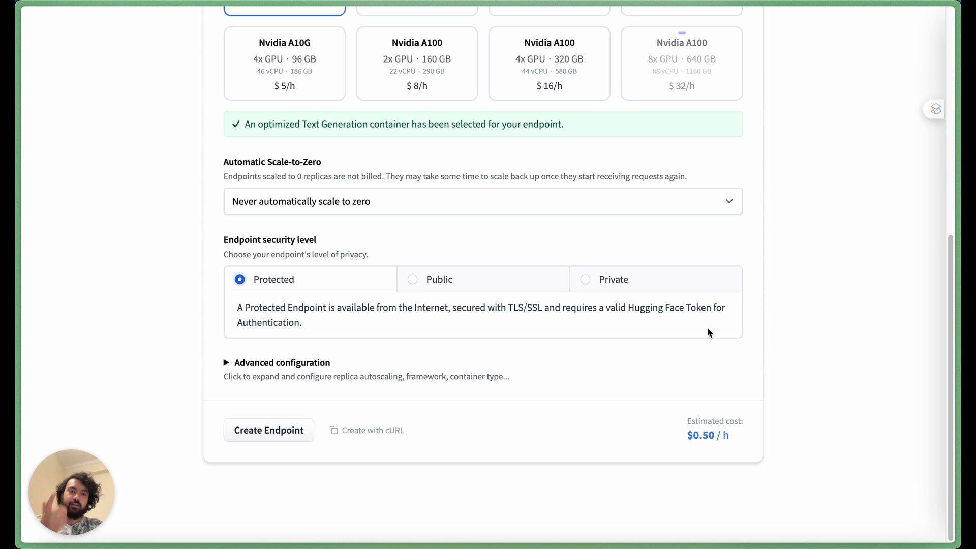
drag(562, 308, 712, 310)
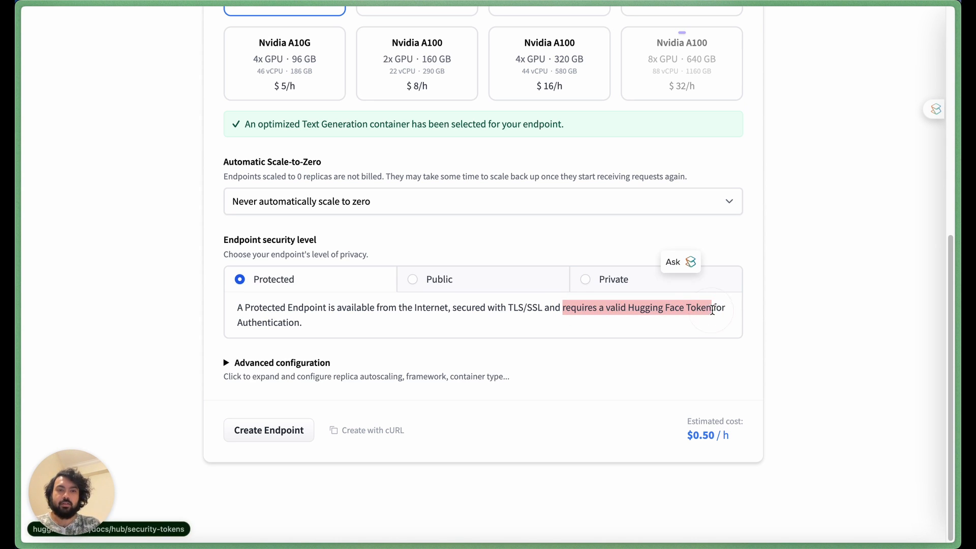
click(457, 350)
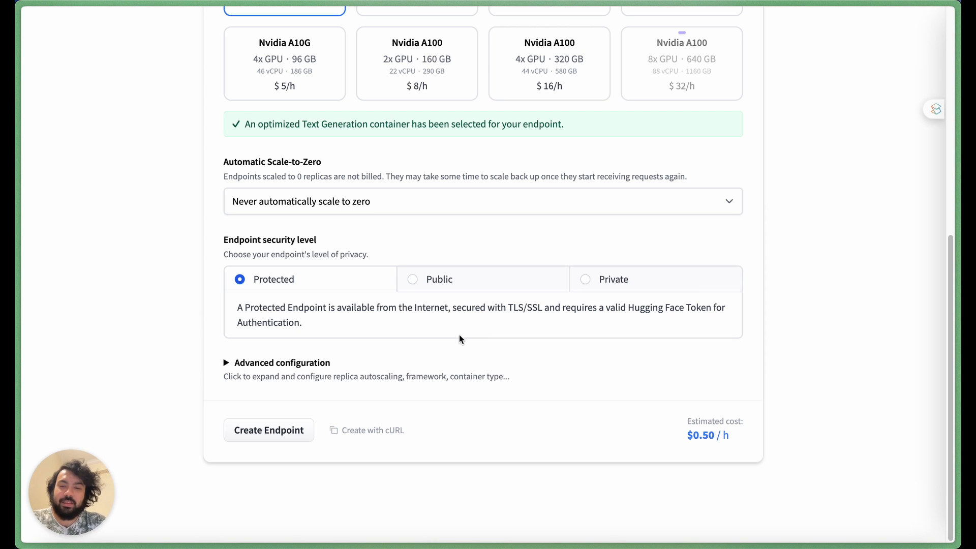
Step: Expand and review the advanced configuration, collapse it, and create the endpoint
click(227, 363)
scroll(155, 381, down, 1)
scroll(154, 379, down, 10)
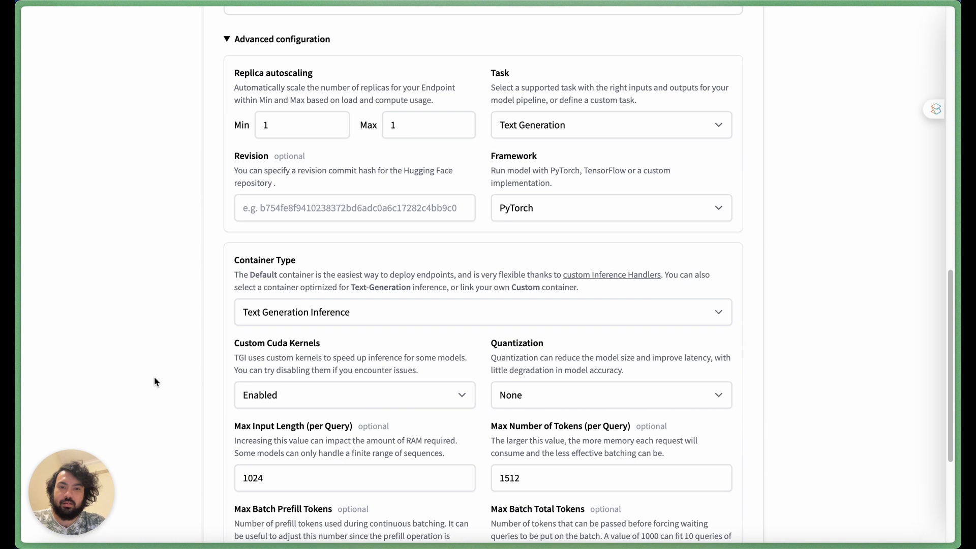
scroll(154, 377, up, 2)
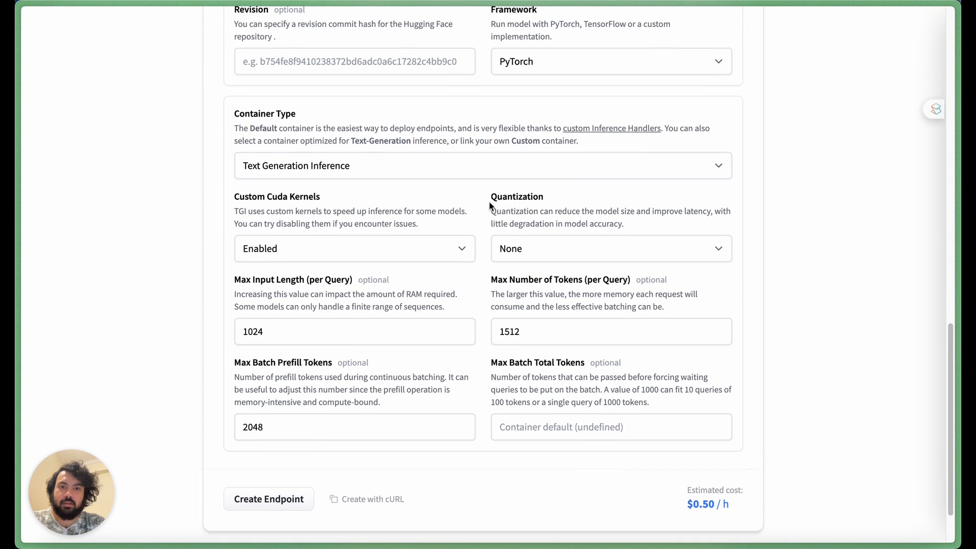
scroll(200, 300, up, 4)
scroll(200, 300, up, 5)
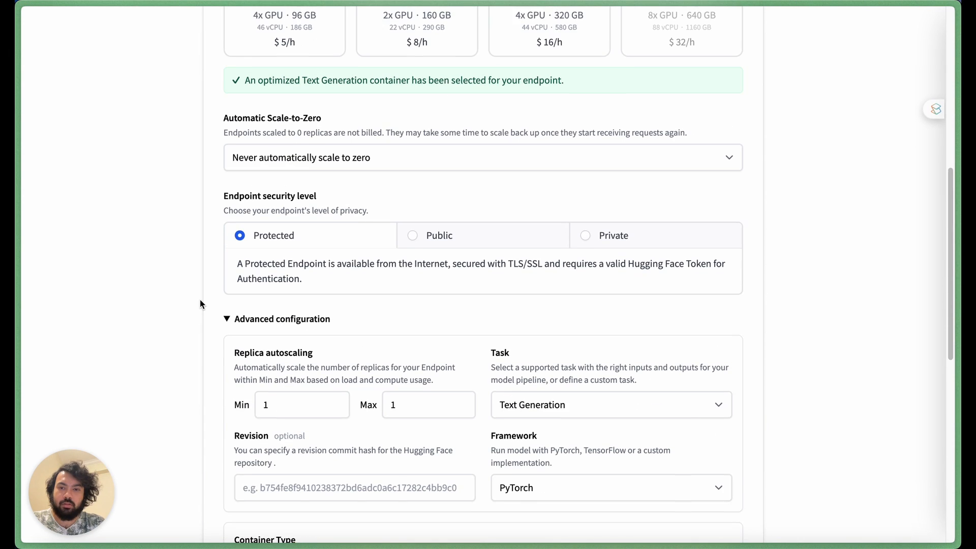
click(254, 318)
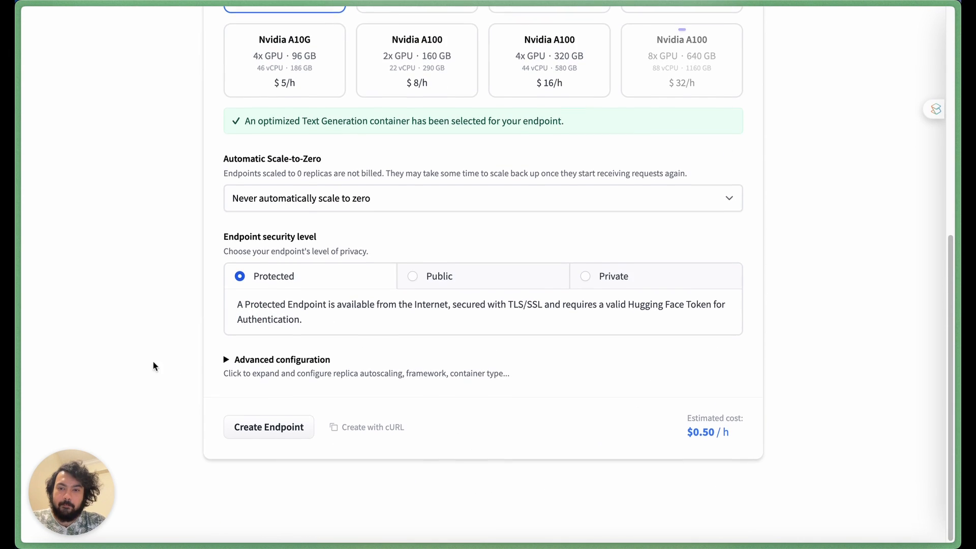
click(285, 431)
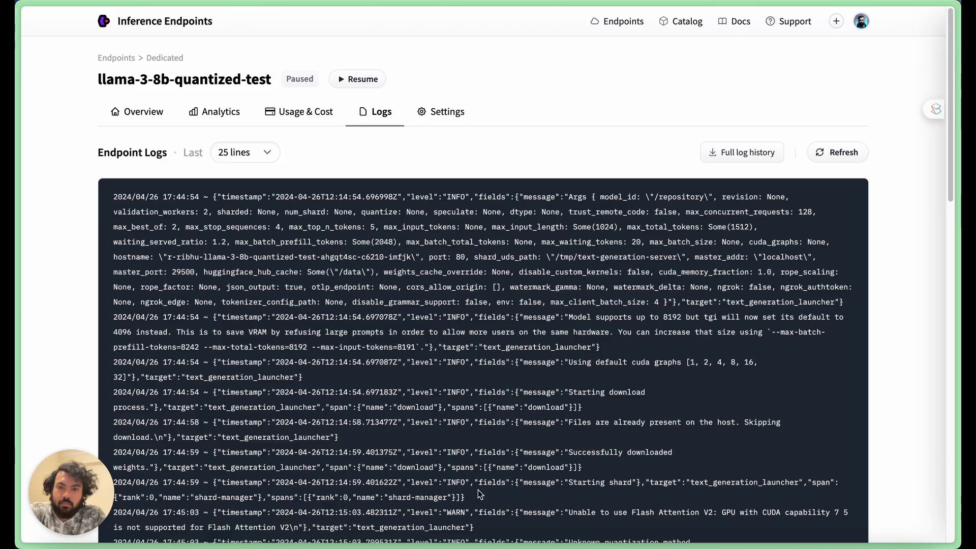
Step: Examine the new endpoint's logs and return to its overview
scroll(462, 405, down, 5)
scroll(462, 404, down, 12)
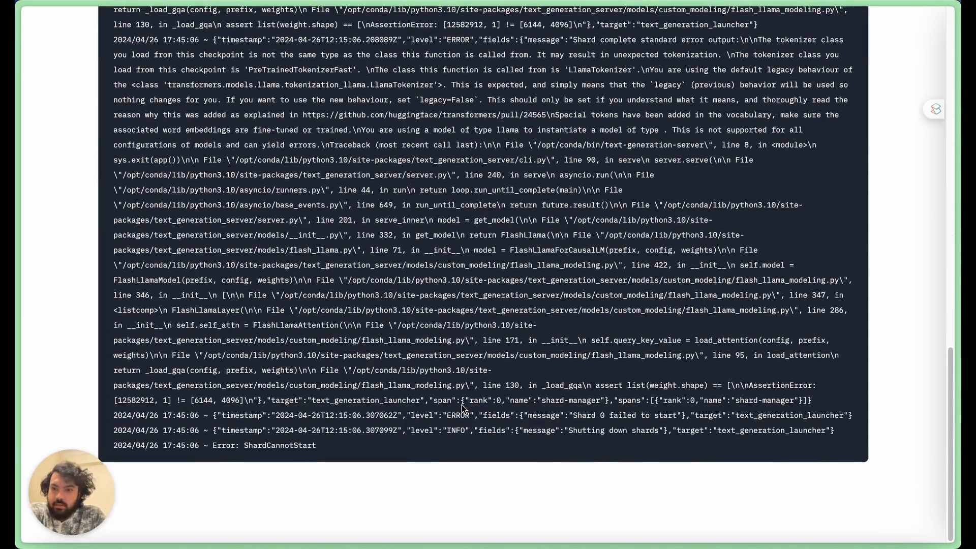
scroll(272, 440, up, 4)
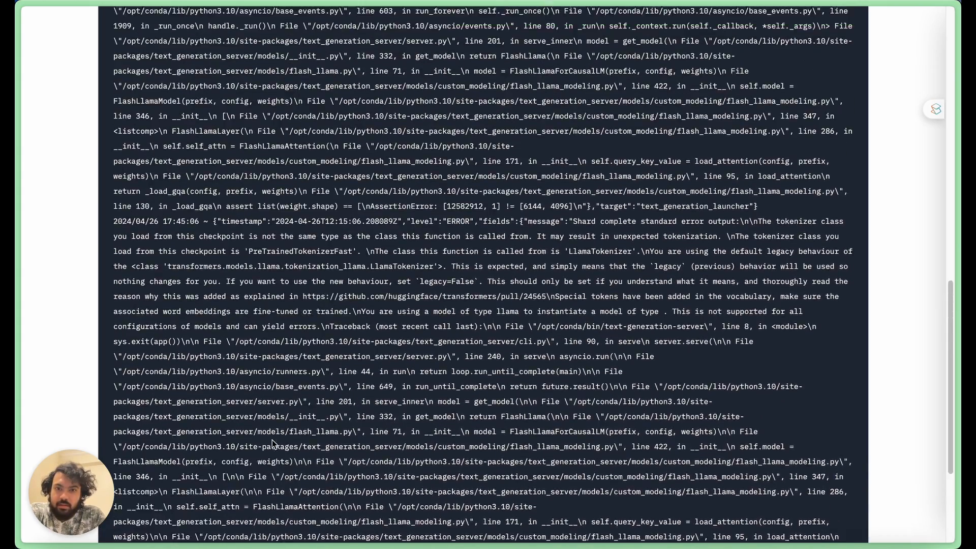
scroll(273, 440, up, 1)
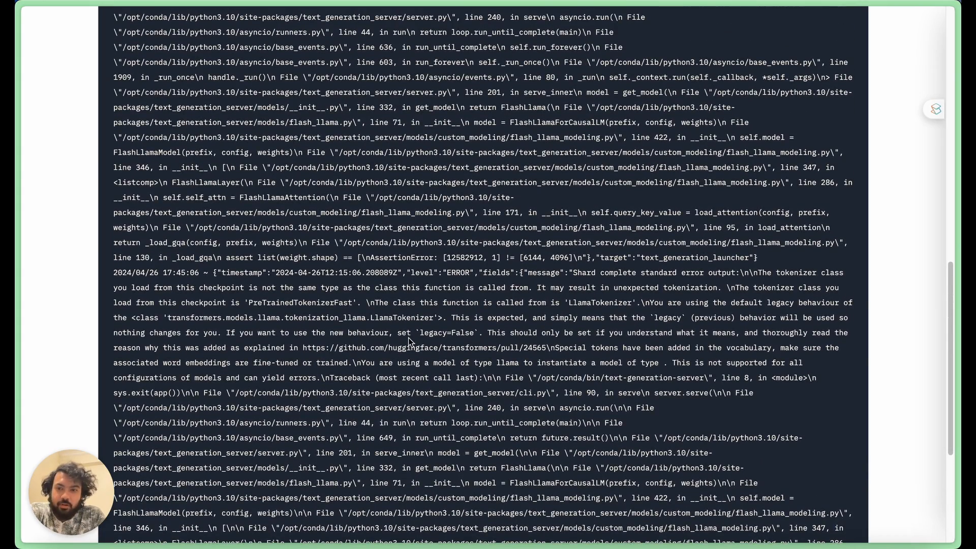
scroll(408, 338, up, 1)
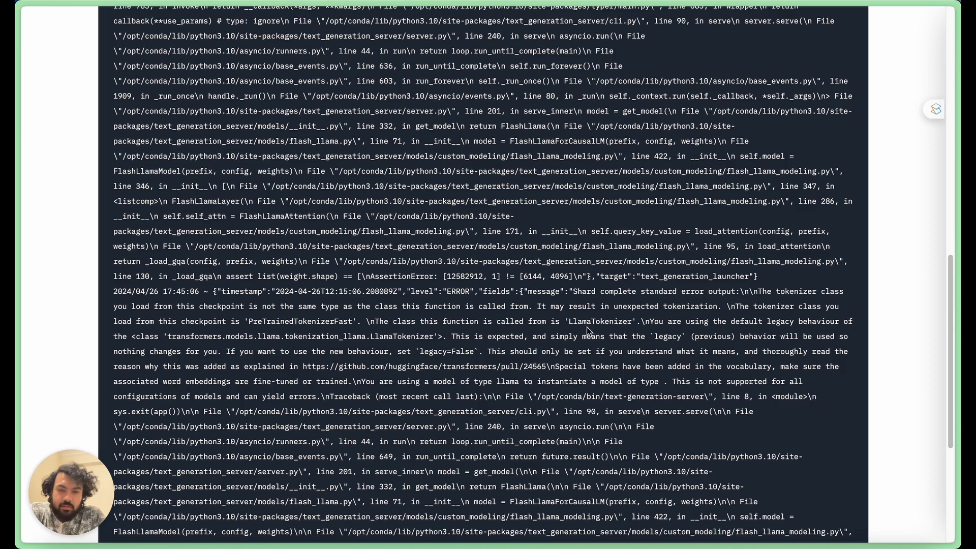
scroll(421, 318, up, 4)
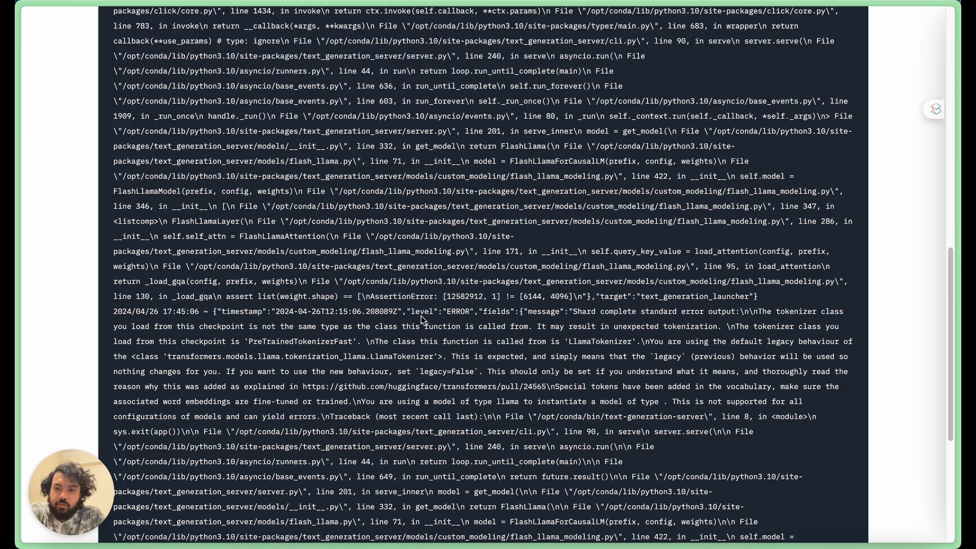
scroll(421, 316, up, 15)
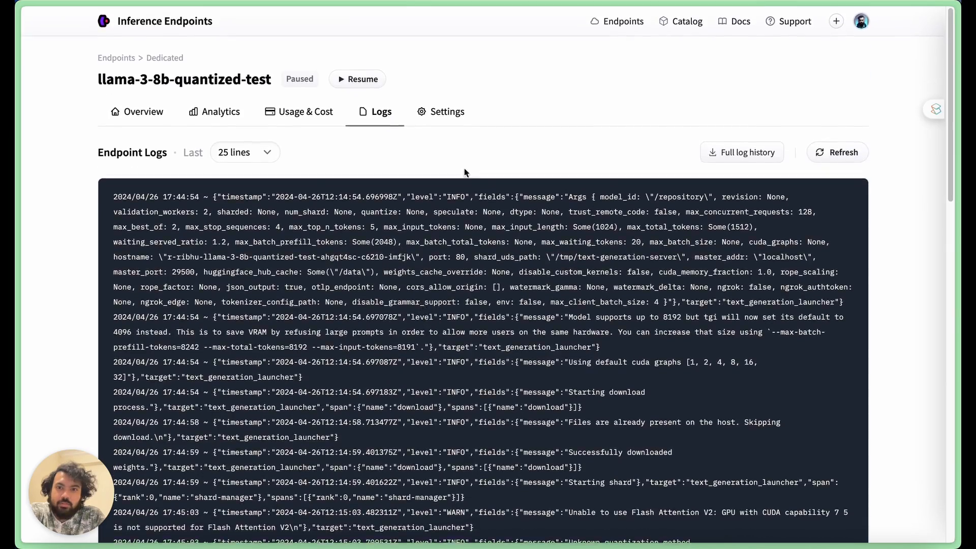
click(139, 116)
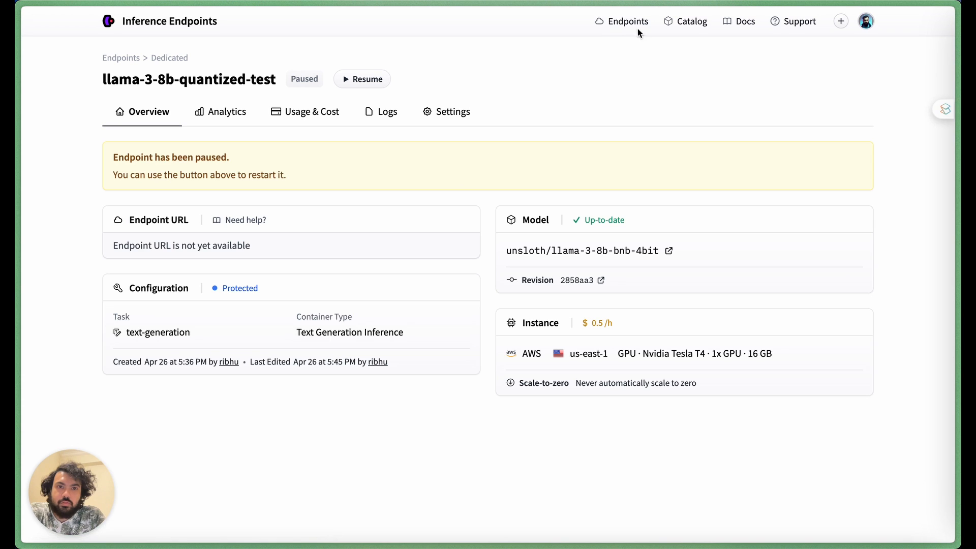
Step: Open the mistral-7b-instruct-2-botstacks endpoint from the endpoints list and resume it
click(621, 24)
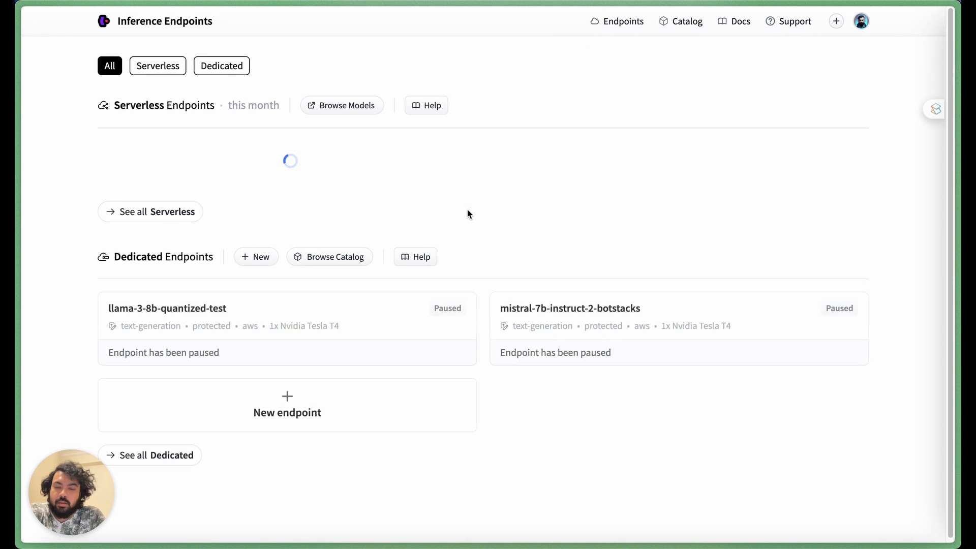
scroll(468, 210, down, 1)
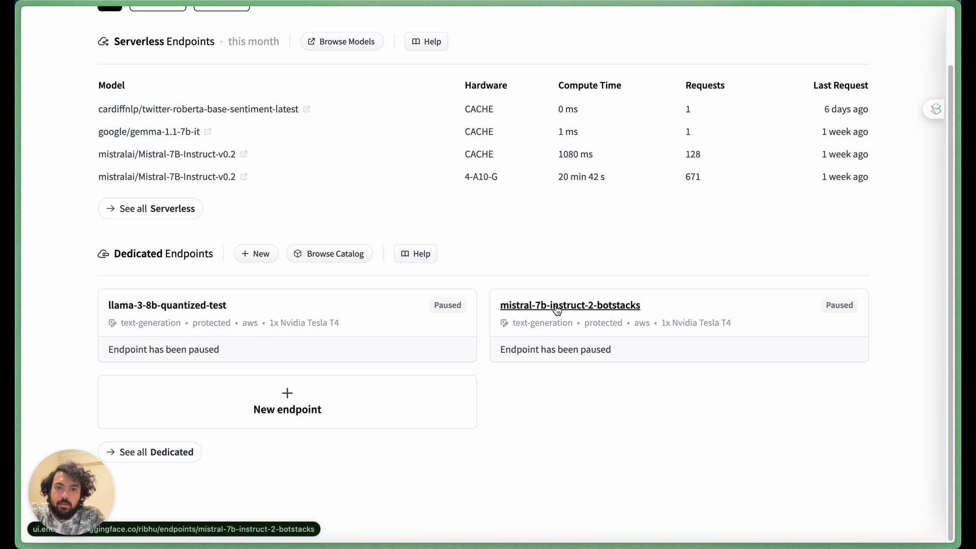
click(557, 307)
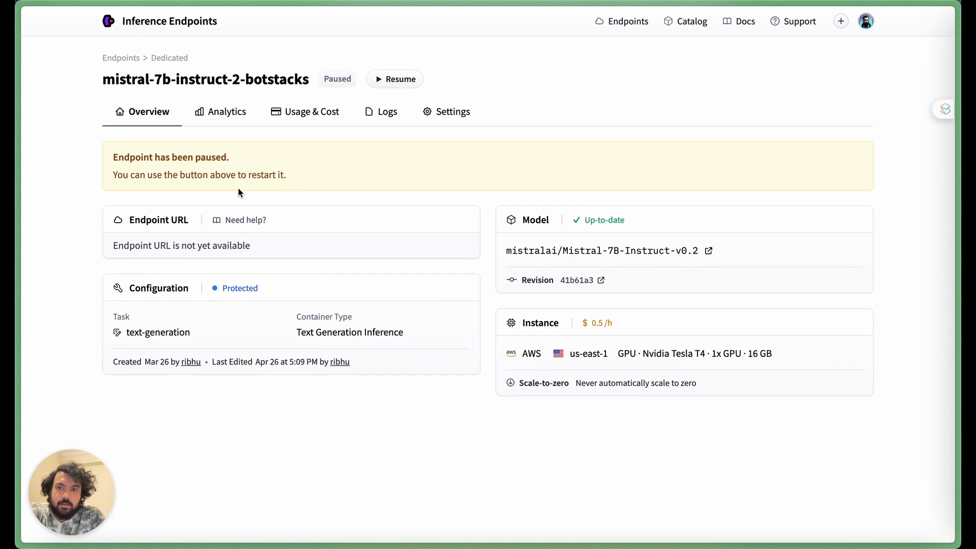
click(395, 80)
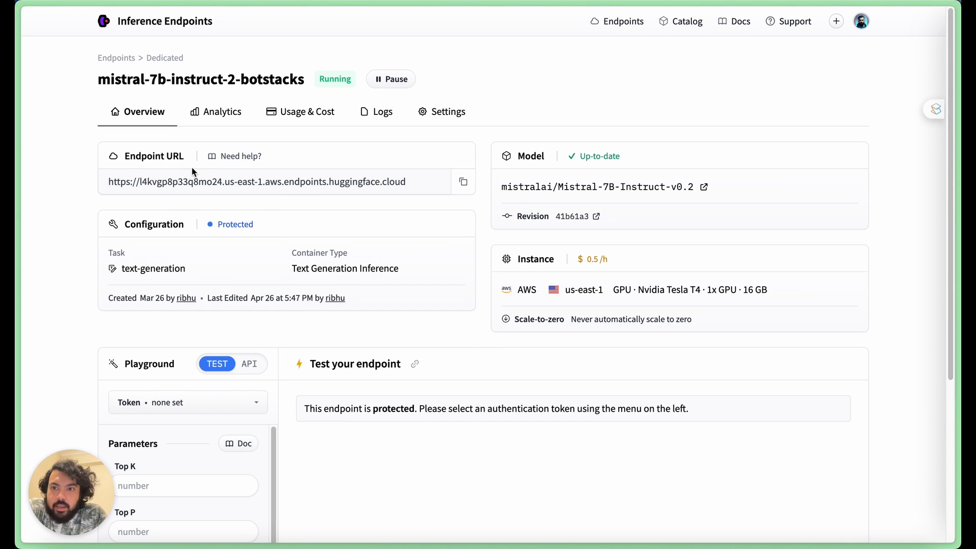
Step: Copy the running endpoint's URL and switch to the Botstacks designer tab
click(464, 183)
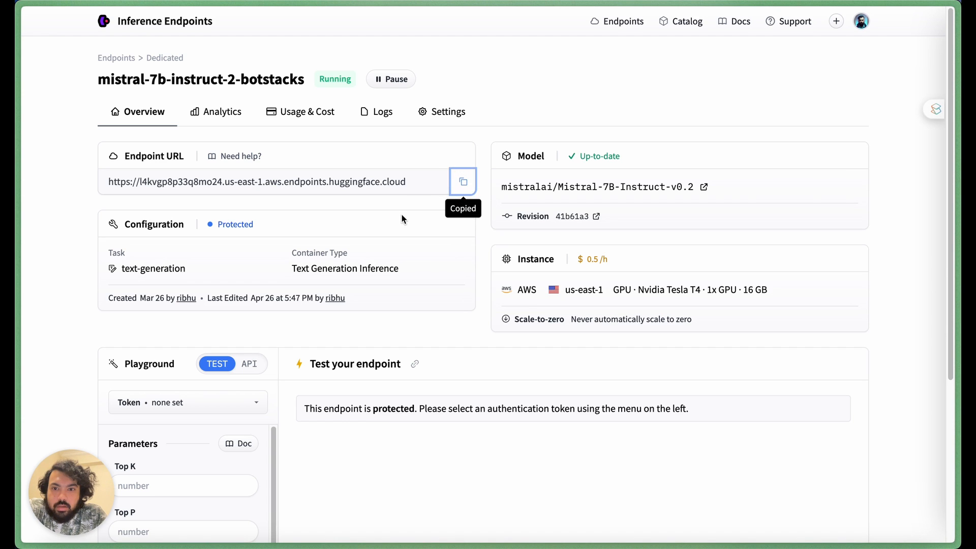
mouse_move(16, 249)
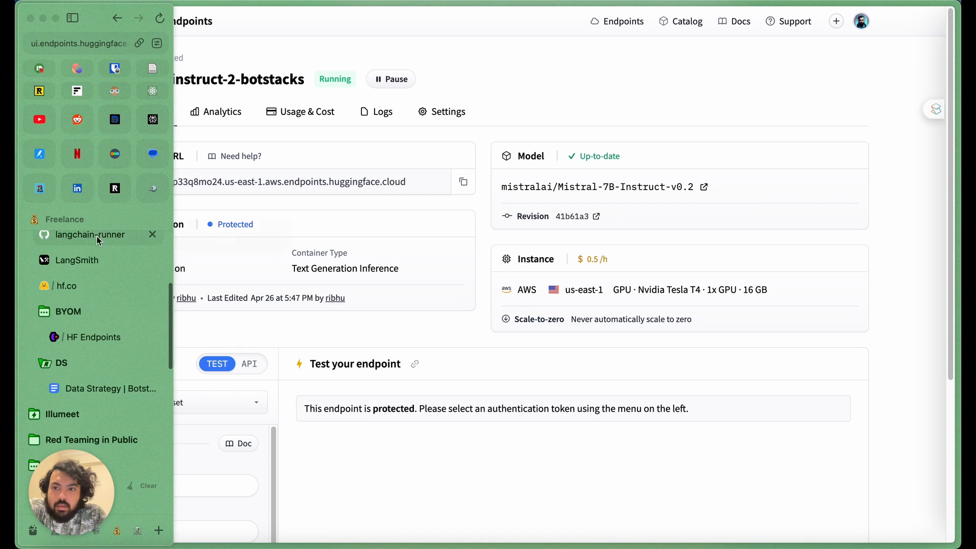
scroll(97, 323, up, 5)
click(107, 306)
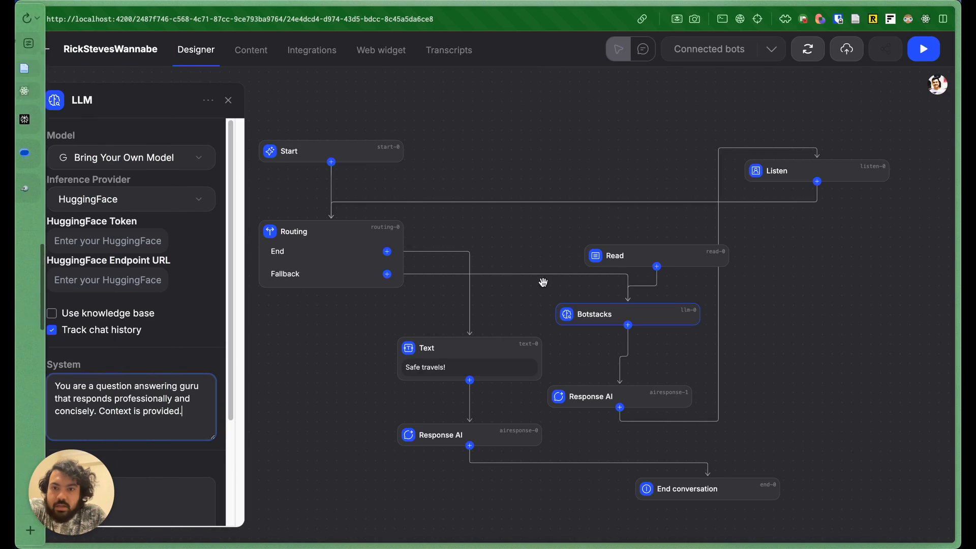
Step: Select the Botstacks LLM node and paste the Hugging Face access token into its token field
click(628, 317)
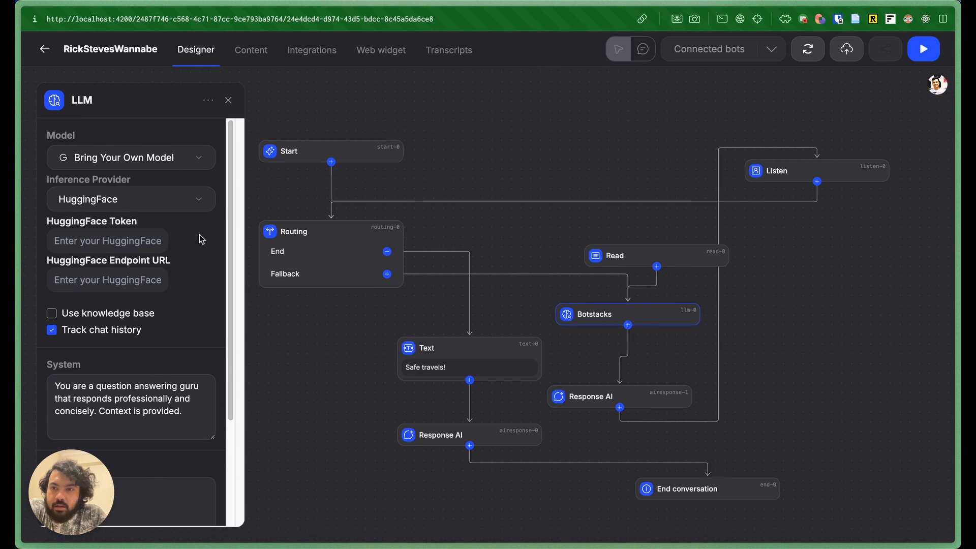
click(135, 244)
key(shift+super+v)
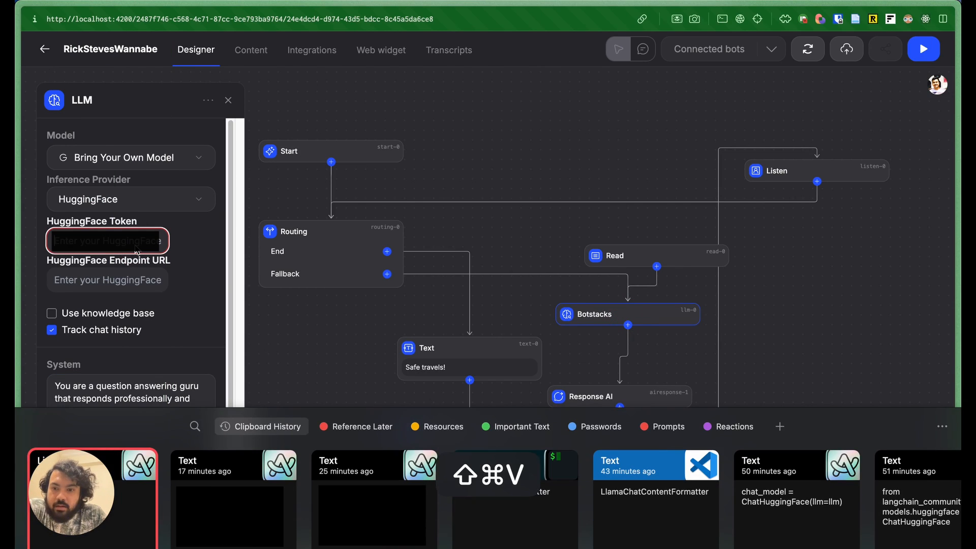
key(Return)
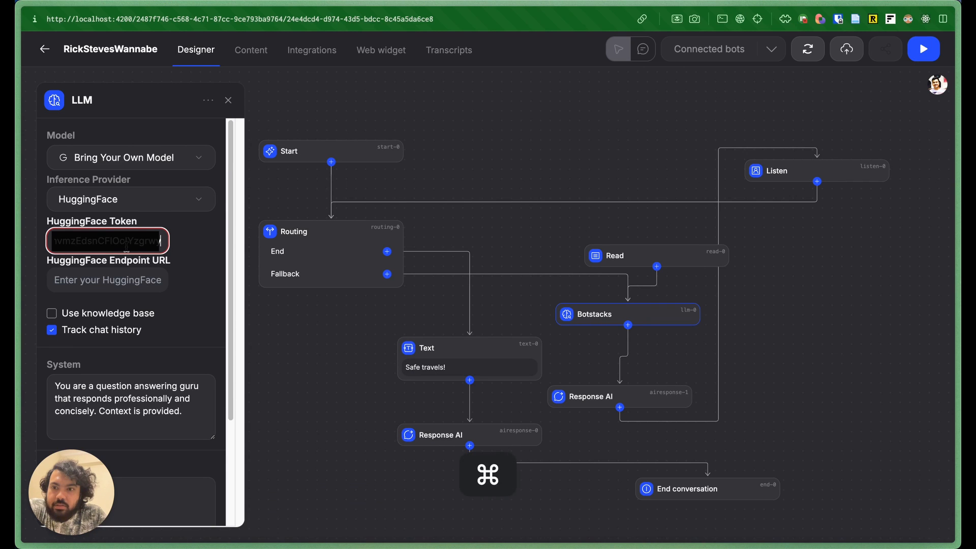
Step: Paste the copied Hugging Face endpoint URL into the LLM node's HuggingFace Endpoint URL field
key(super+Left)
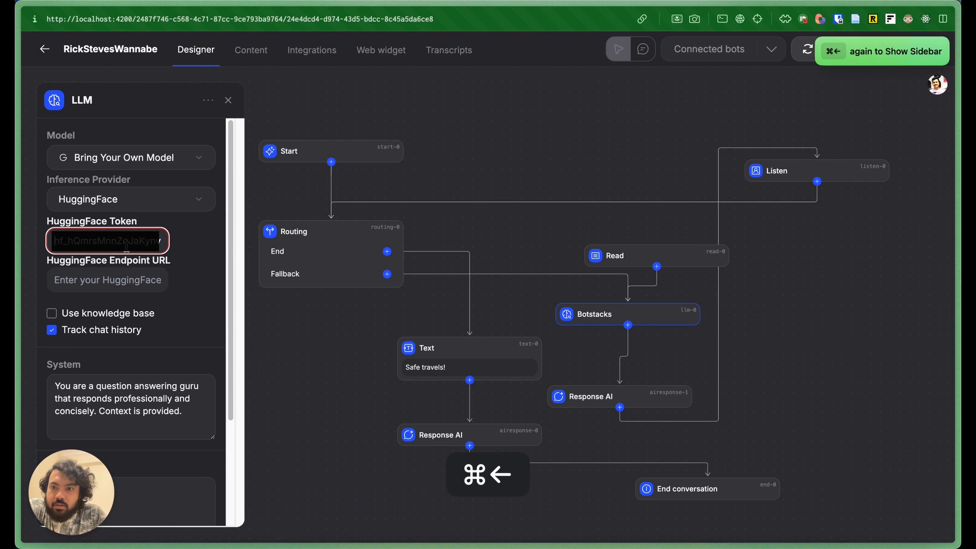
click(129, 277)
key(shift+super+v)
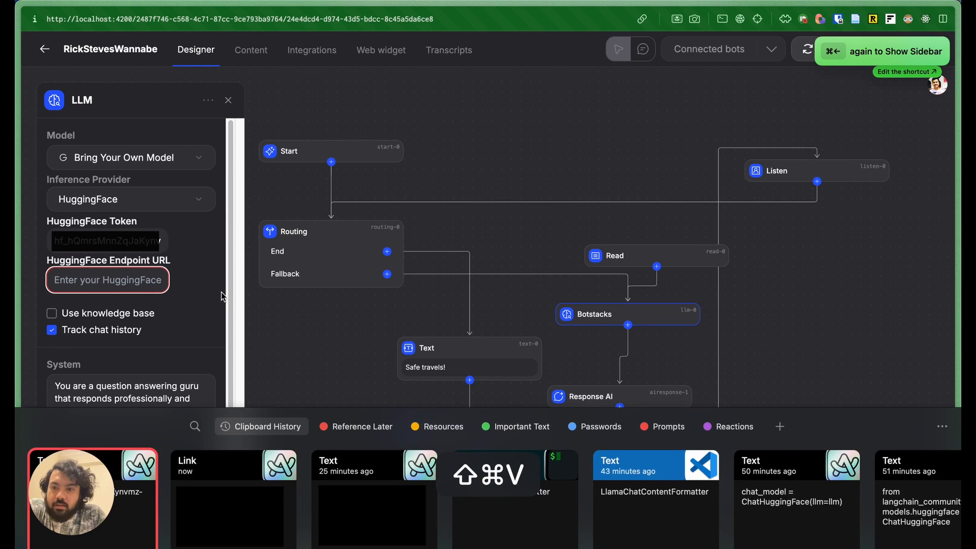
key(Right)
key(Return)
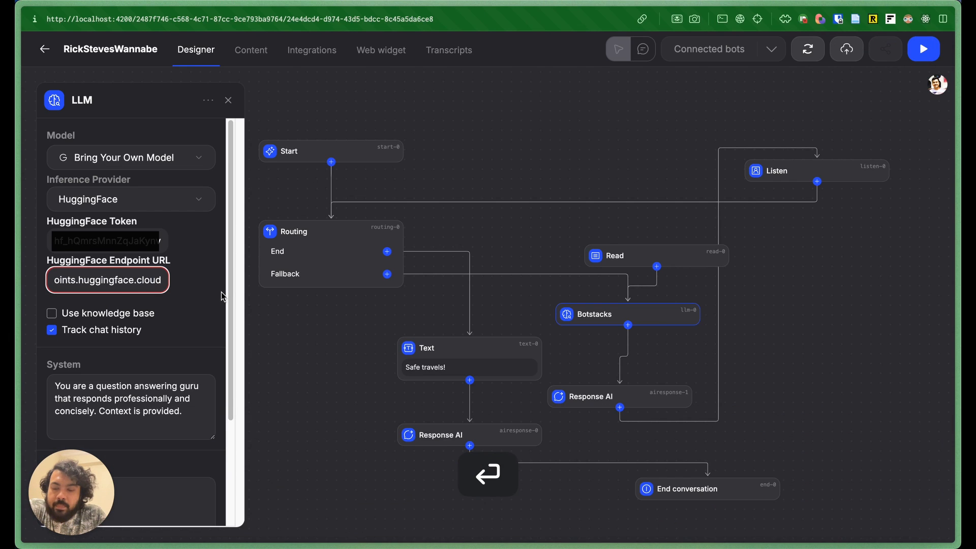
click(196, 305)
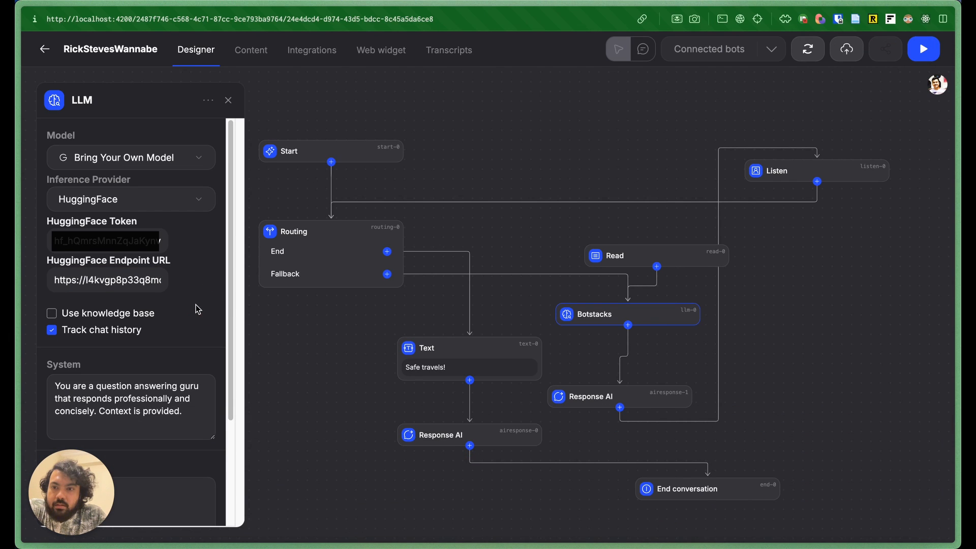
Step: Open the bot's test sandbox and send the message "hello"
drag(543, 249, 506, 267)
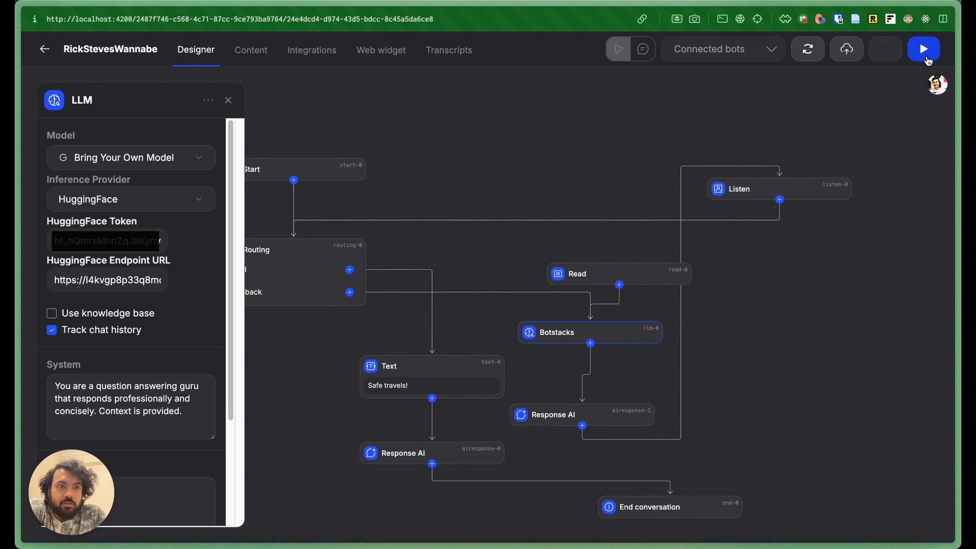
click(924, 49)
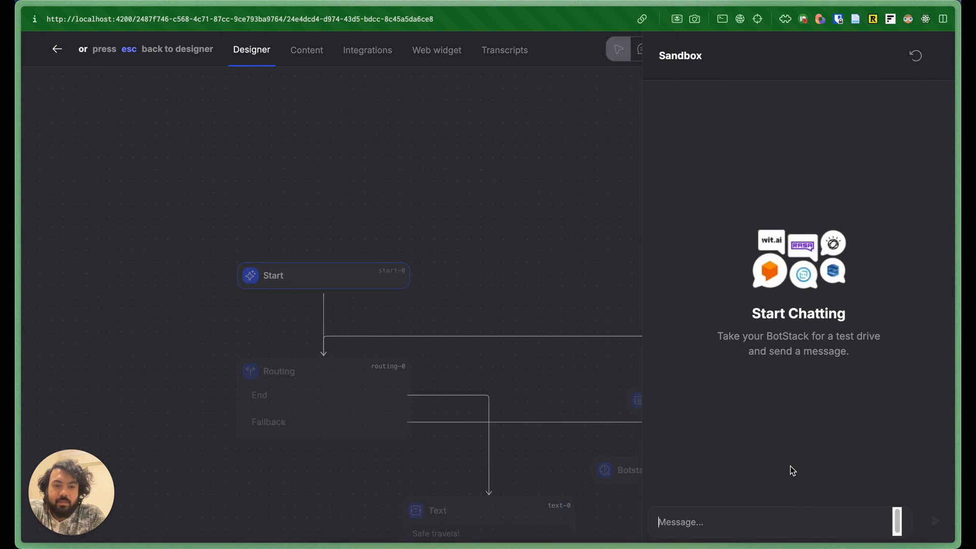
text(hello)
key(Return)
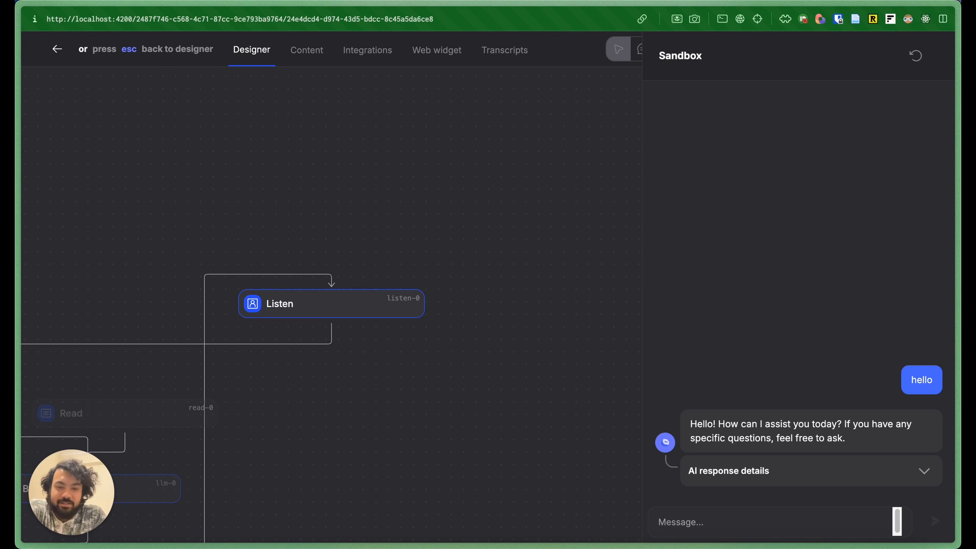
Step: Send the sandbox message "who is the president of the USA?"
text(who is the presi)
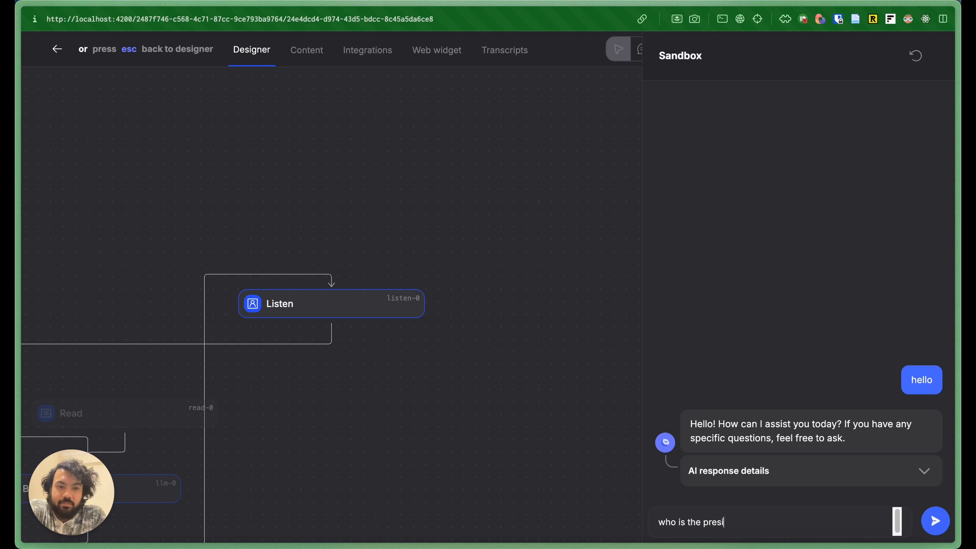
text(dent of the USA?)
key(Return)
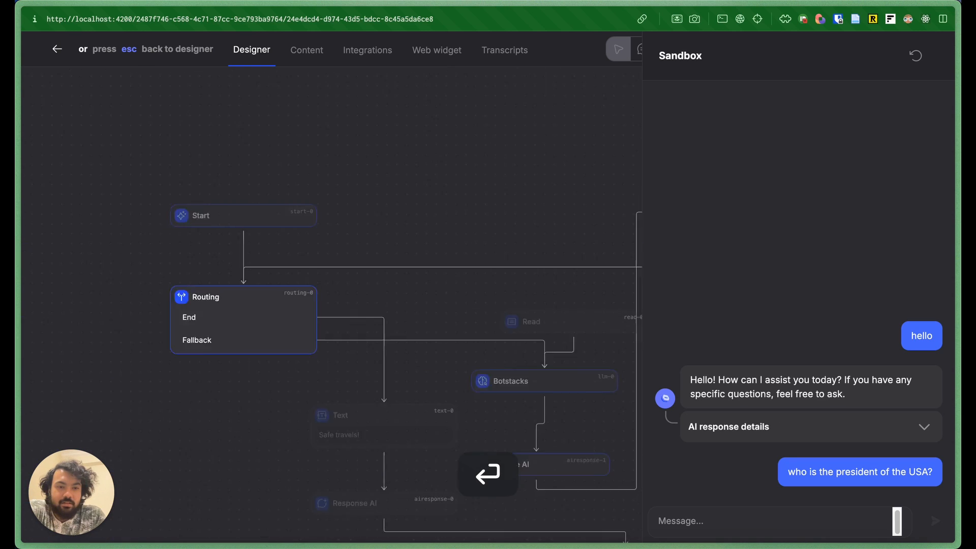